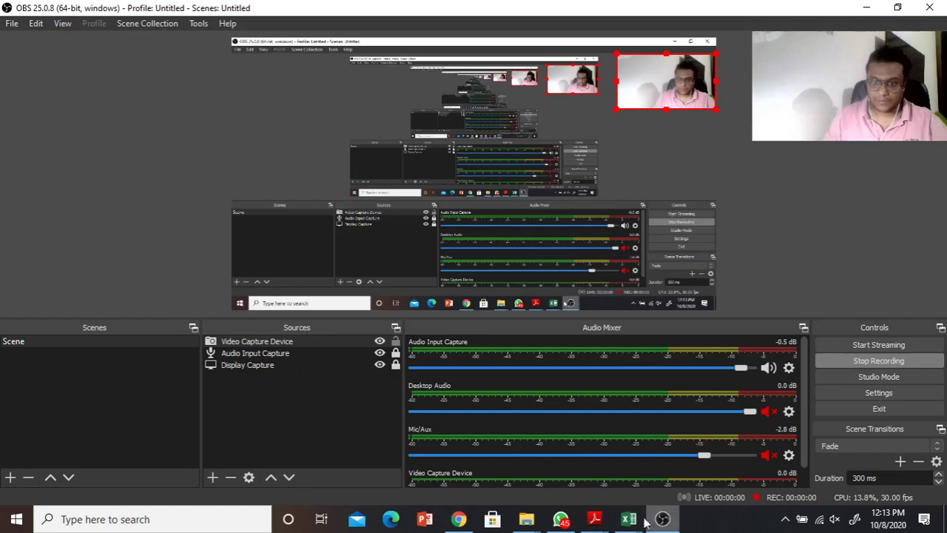
Bring the IIIT_Round 7_Spot cutoff-rank workbook to the front in Excel.
mouse_move(629, 519)
left_click(856, 460)
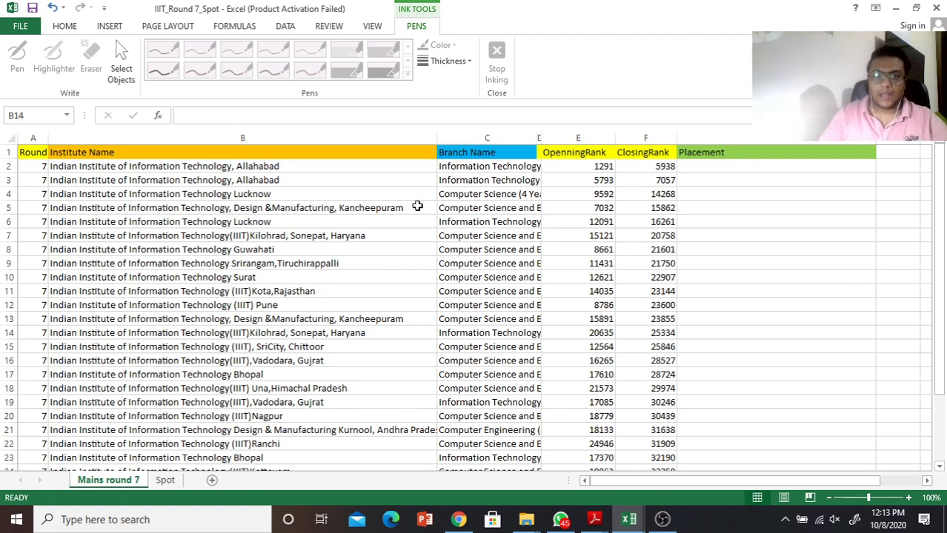
Choose a pen thickness, circle the round number 7 in A2, and tick the 5938 closing rank.
left_click(461, 61)
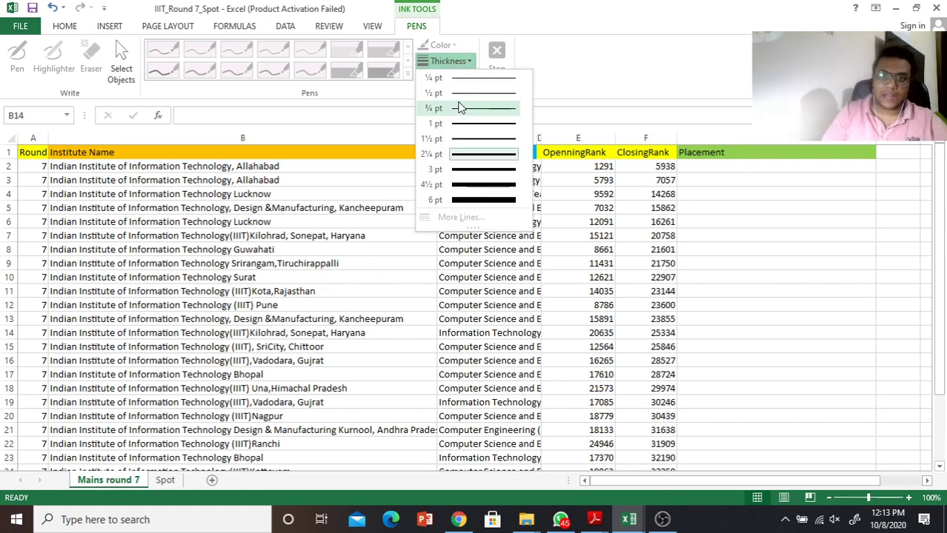
left_click(463, 120)
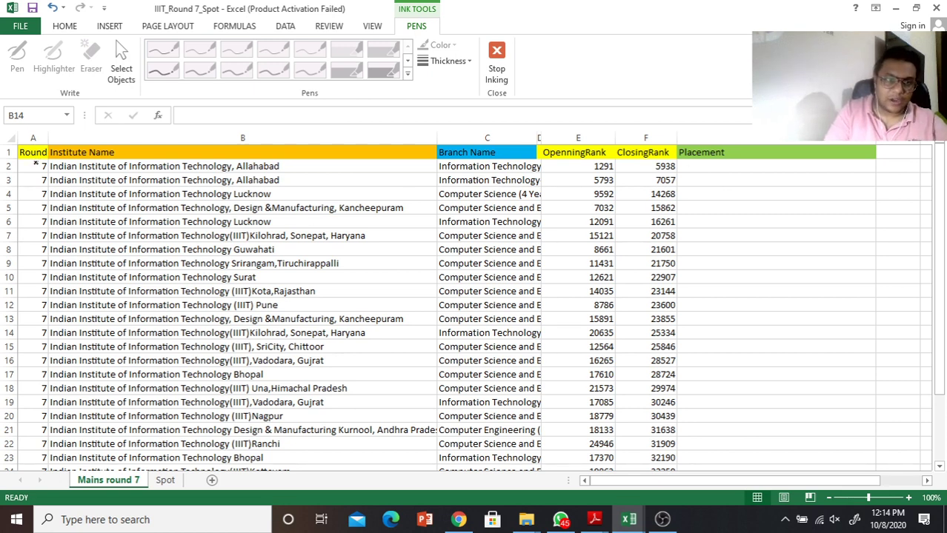
left_click_drag(35, 162, 32, 164)
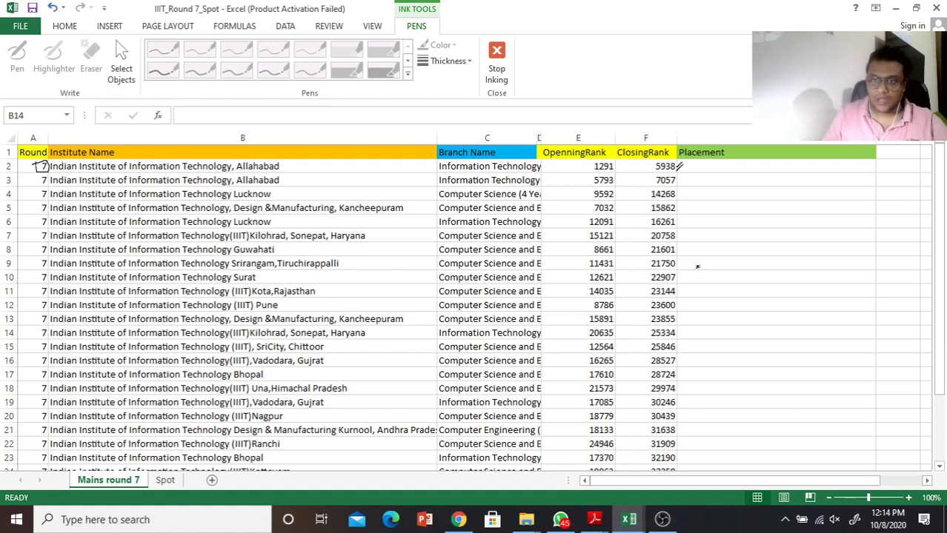
left_click_drag(939, 221, 938, 286)
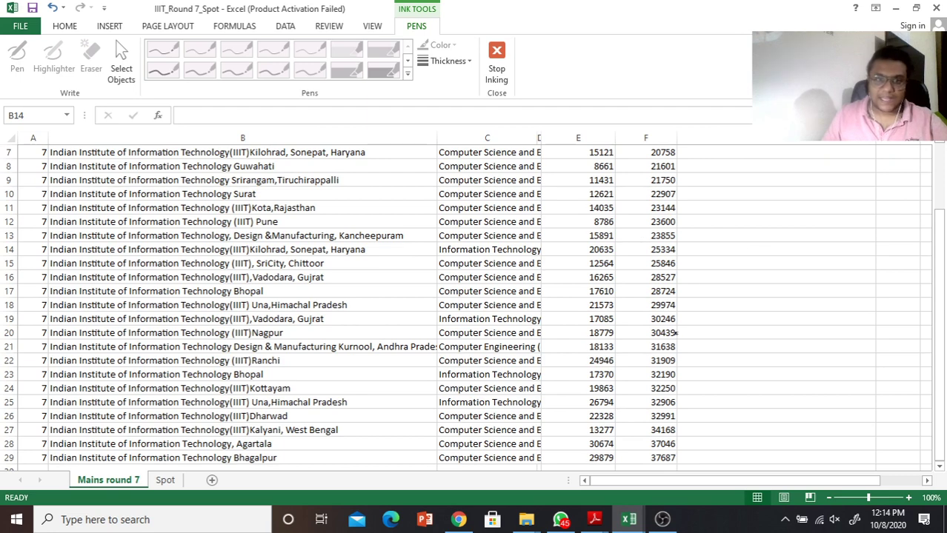
Tick rows 2 and 4 near column C and handwrite 25-45K beside the Placement column.
left_click_drag(938, 305, 944, 208)
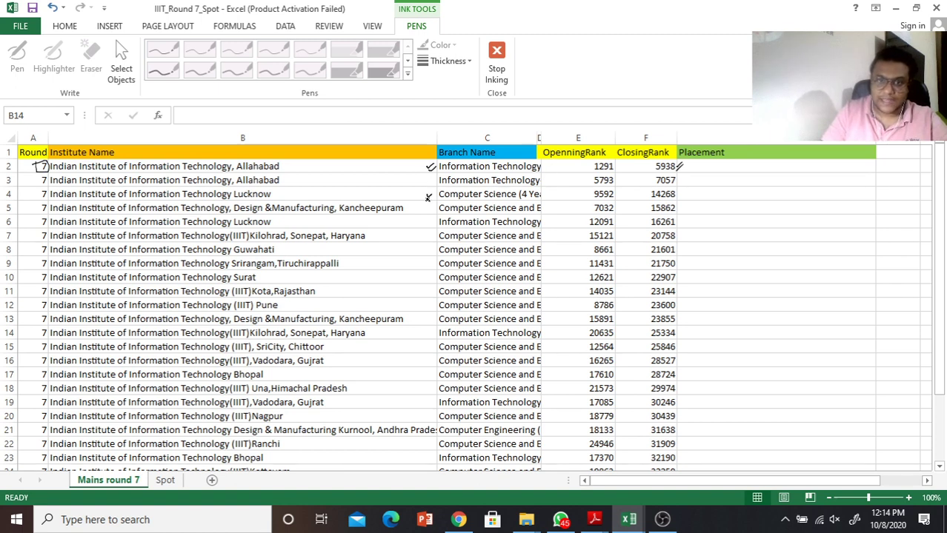
left_click_drag(426, 197, 436, 192)
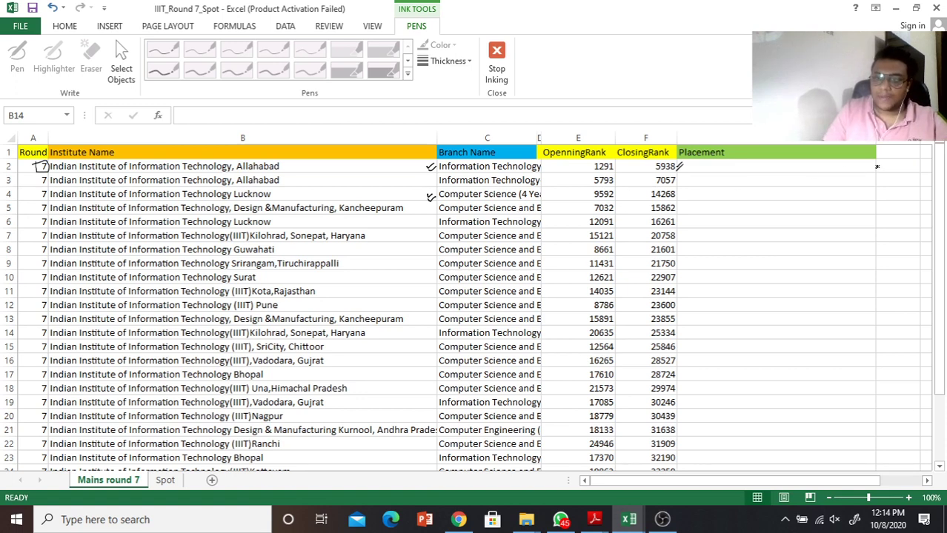
left_click_drag(877, 165, 885, 172)
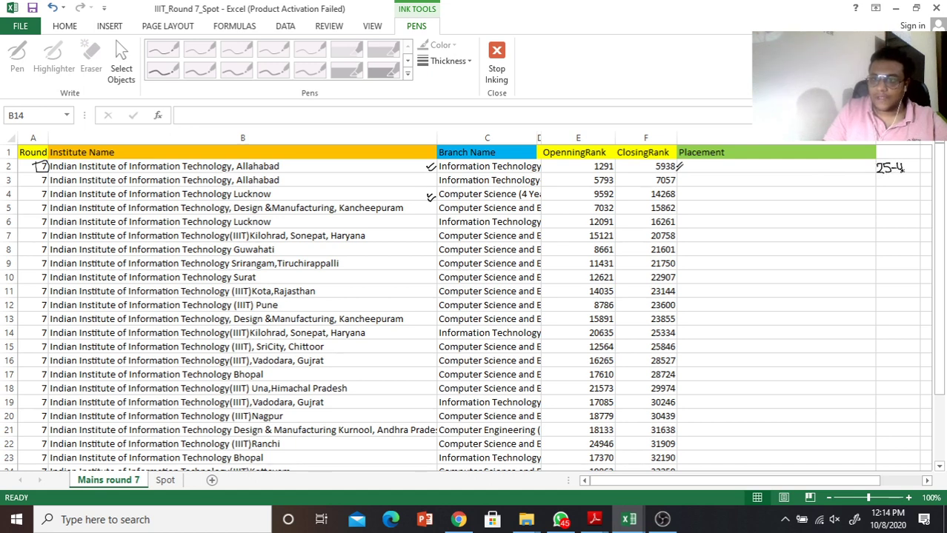
left_click_drag(906, 170, 914, 164)
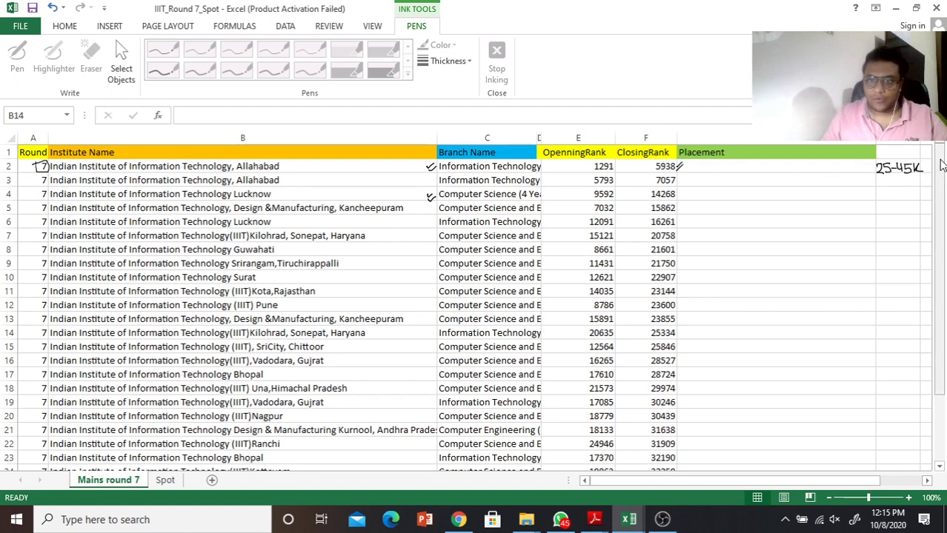
left_click_drag(941, 165, 941, 222)
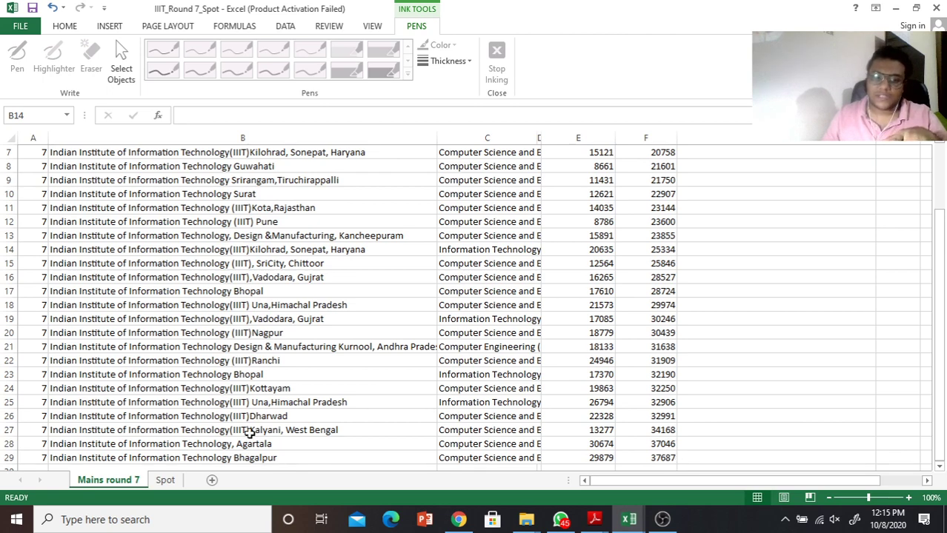
left_click(165, 480)
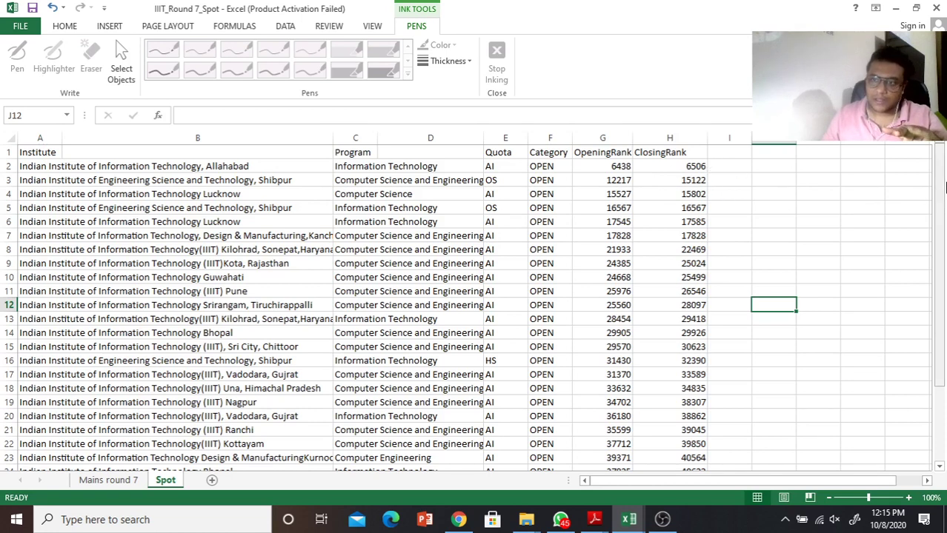
left_click_drag(938, 276, 938, 348)
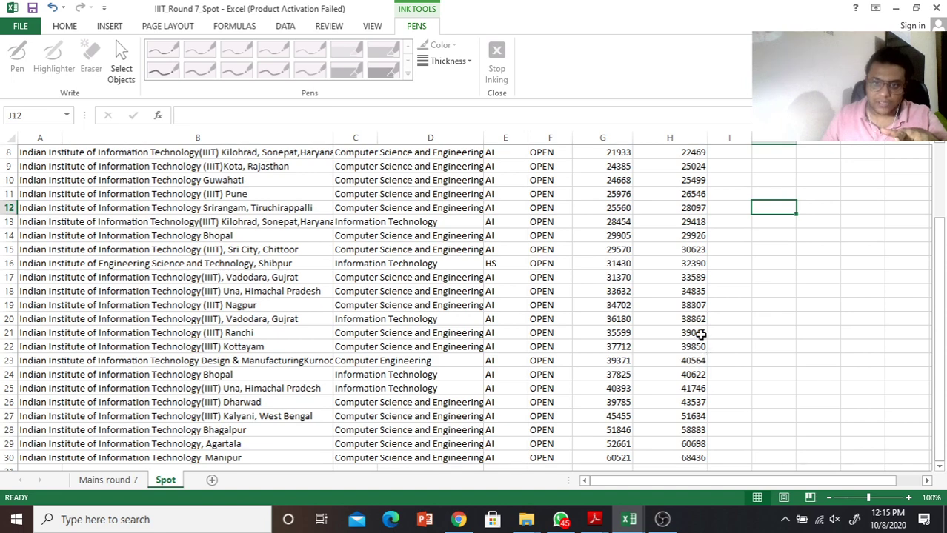
left_click(108, 480)
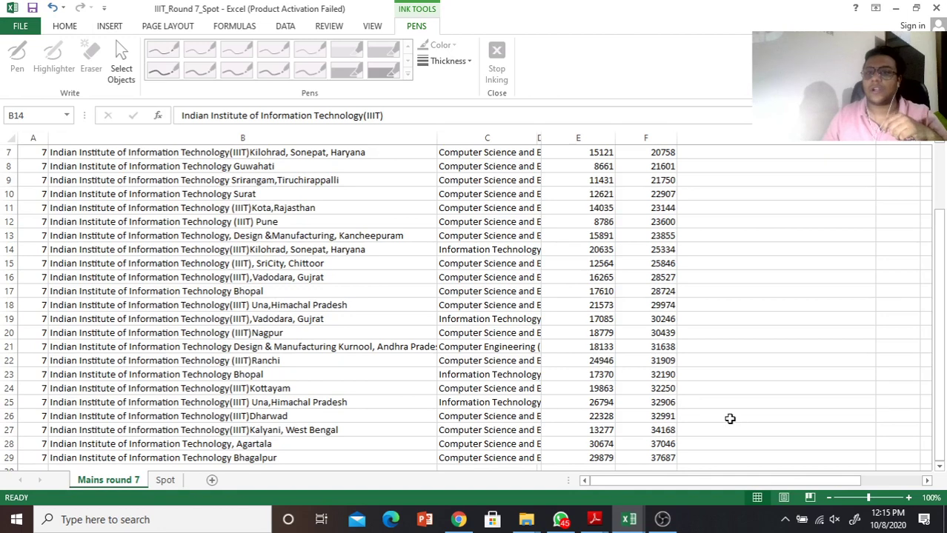
Switch the pen to 1½ pt and write ', Gwalior-10780' after Allahabad in row 2.
scroll(733, 349, "up", 2)
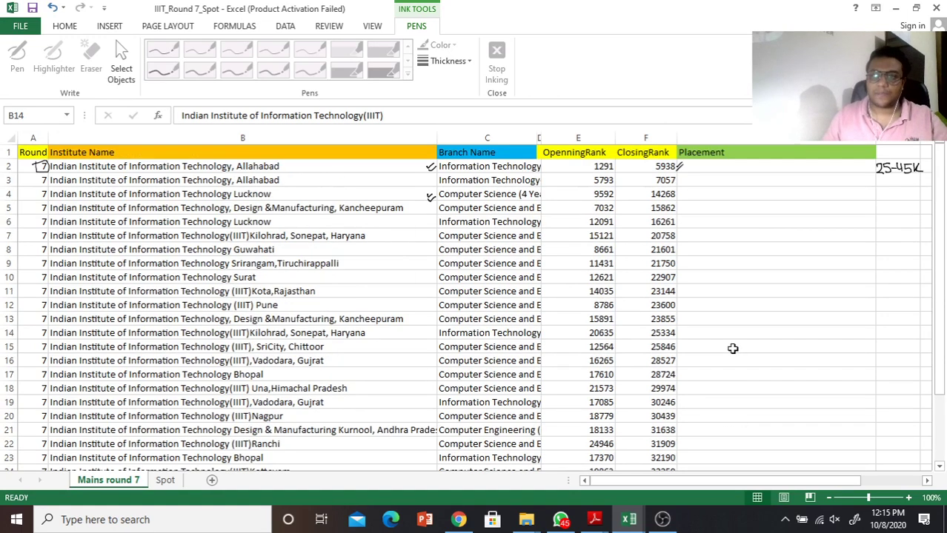
left_click(444, 65)
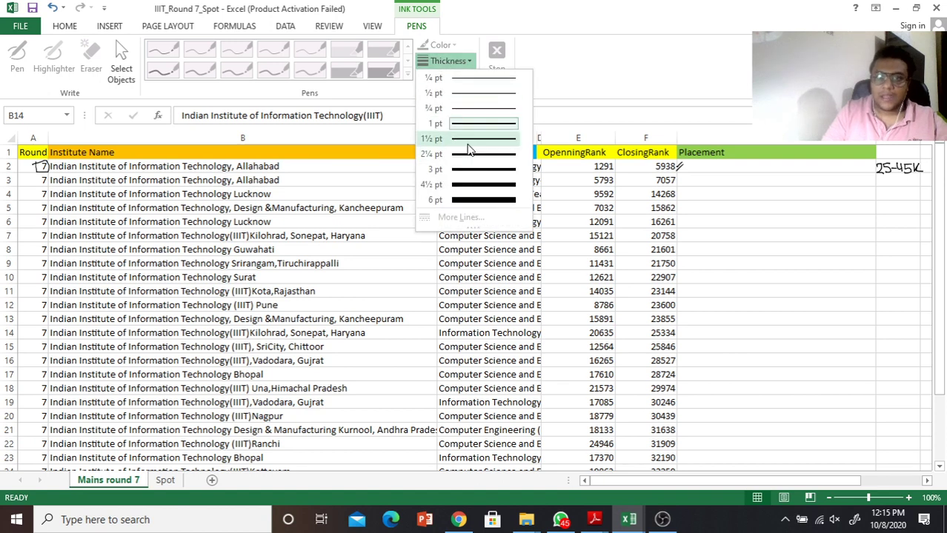
left_click(468, 140)
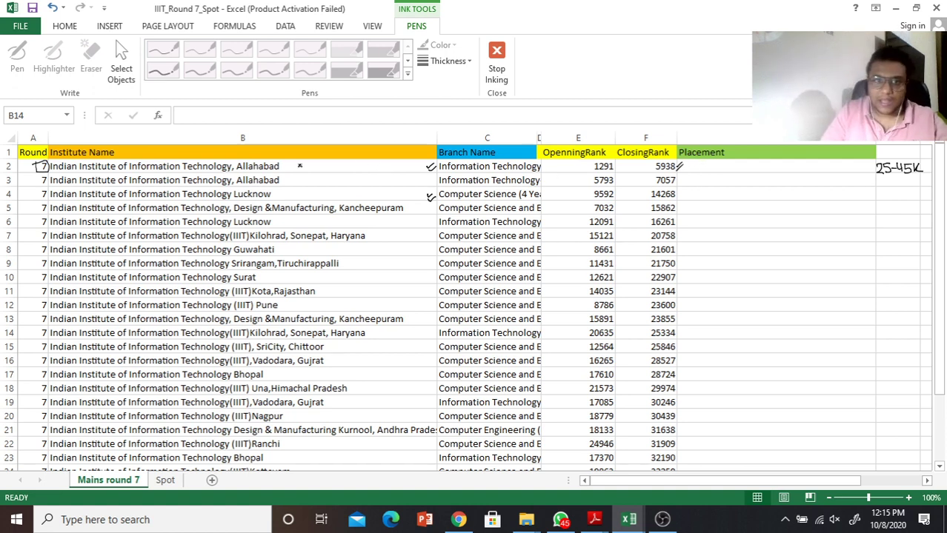
left_click_drag(286, 166, 417, 165)
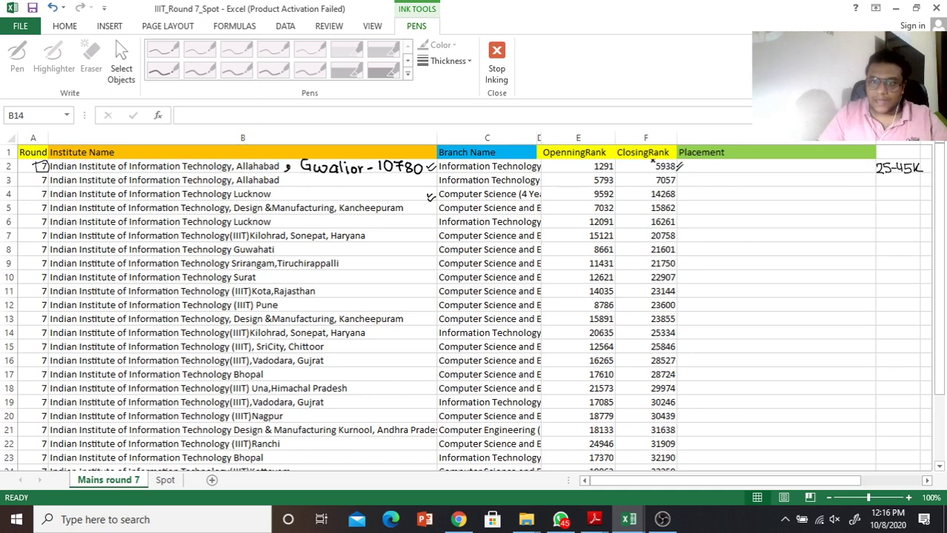
Box rank 5938, draw a bracket by column F, tick Allahabad, and underline Kancheepuram's row.
mouse_move(655, 174)
left_mouse_down()
mouse_move(654, 157)
mouse_move(686, 204)
left_mouse_up()
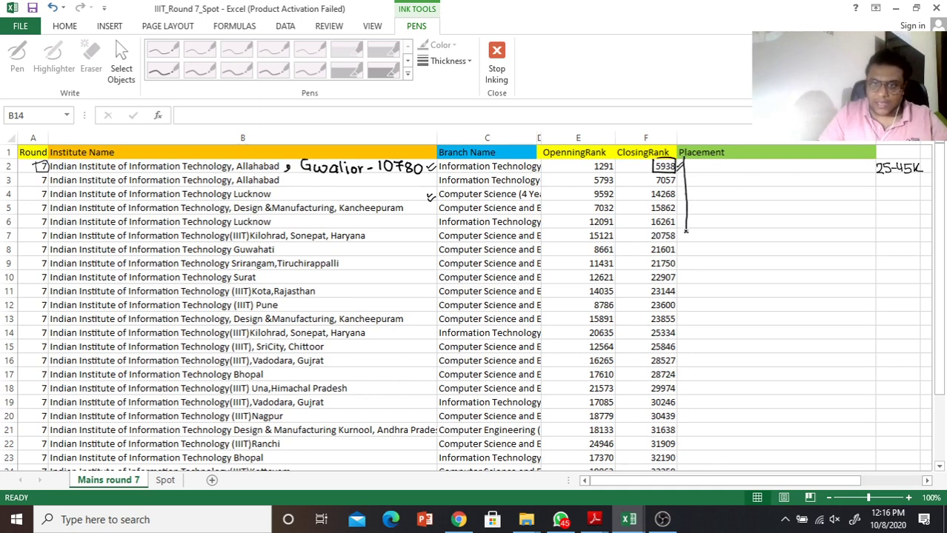
left_click_drag(686, 239, 686, 242)
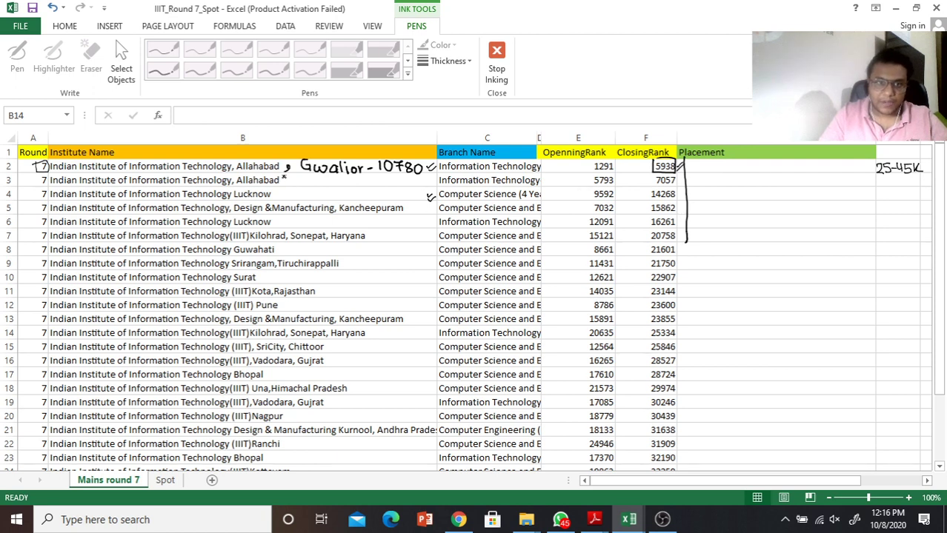
mouse_move(281, 181)
left_mouse_down()
mouse_move(289, 178)
mouse_move(287, 189)
left_mouse_up()
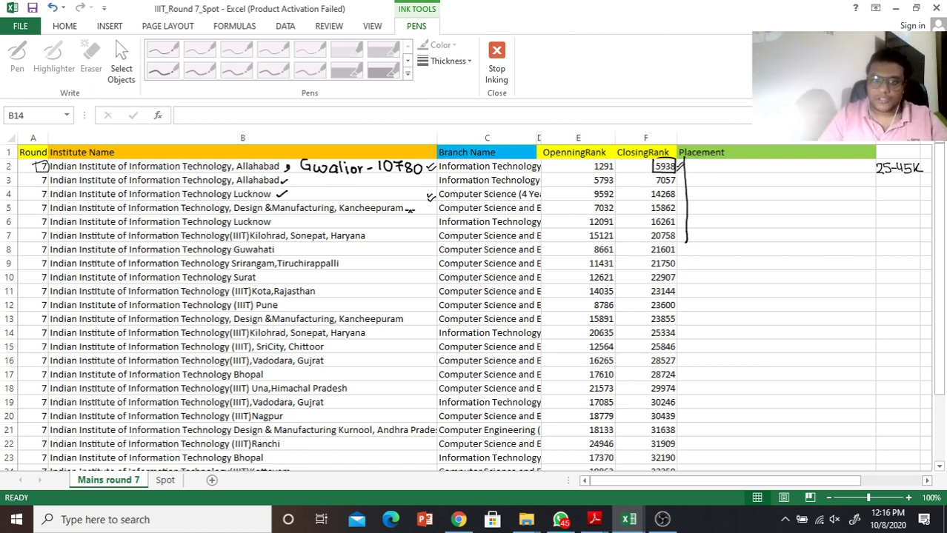
left_click_drag(406, 210, 417, 210)
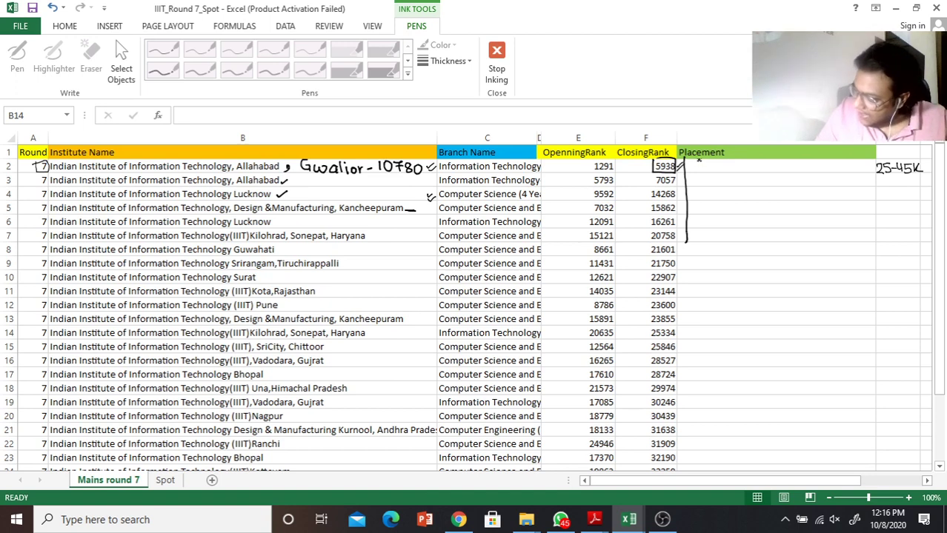
Write '39LPA, Avg-15.5' in row 2's Placement column.
mouse_move(695, 161)
left_mouse_down()
mouse_move(698, 172)
mouse_move(739, 167)
left_mouse_up()
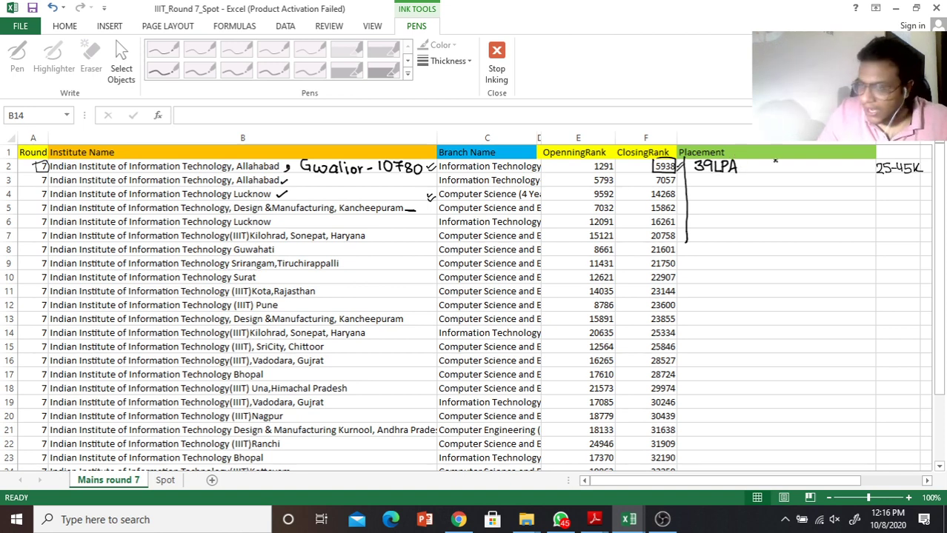
mouse_move(750, 170)
left_mouse_down()
mouse_move(780, 168)
mouse_move(783, 178)
mouse_move(817, 161)
mouse_move(824, 172)
left_mouse_up()
left_click(822, 171)
left_click_drag(826, 161, 835, 161)
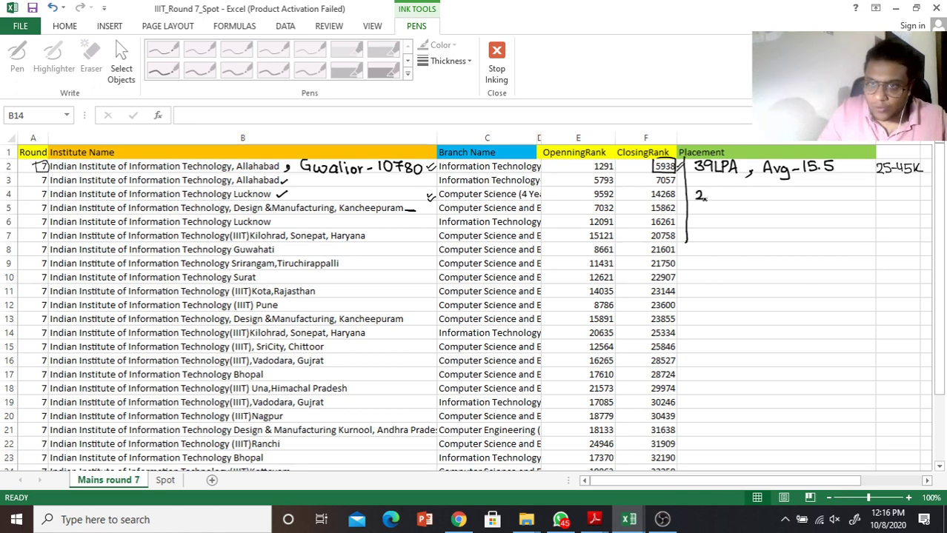
Write '28LPA, Avg 11.3' for row 4 and box closing rank 15862.
mouse_move(719, 190)
left_mouse_down()
mouse_move(729, 202)
mouse_move(787, 194)
mouse_move(788, 209)
left_mouse_up()
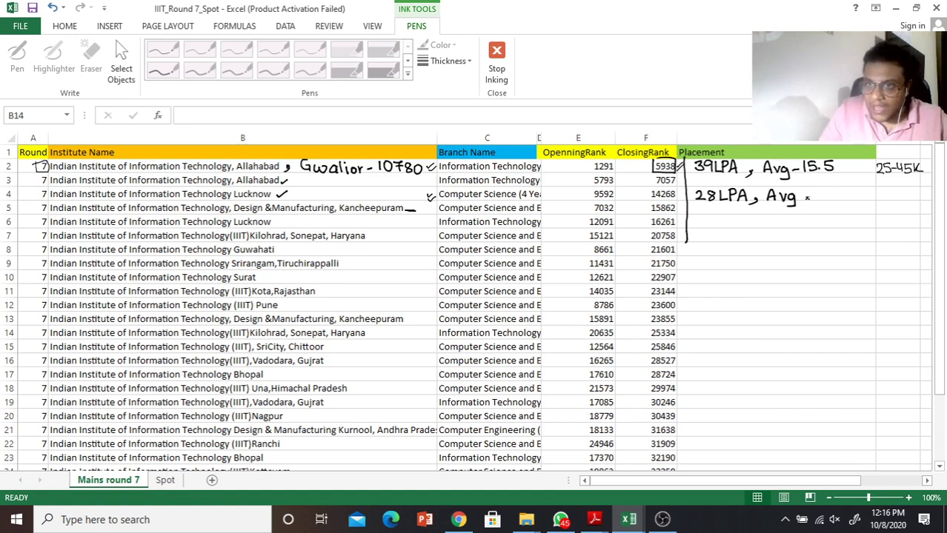
left_click_drag(808, 188, 812, 199)
mouse_move(816, 187)
left_mouse_down()
mouse_move(818, 199)
mouse_move(831, 200)
left_mouse_up()
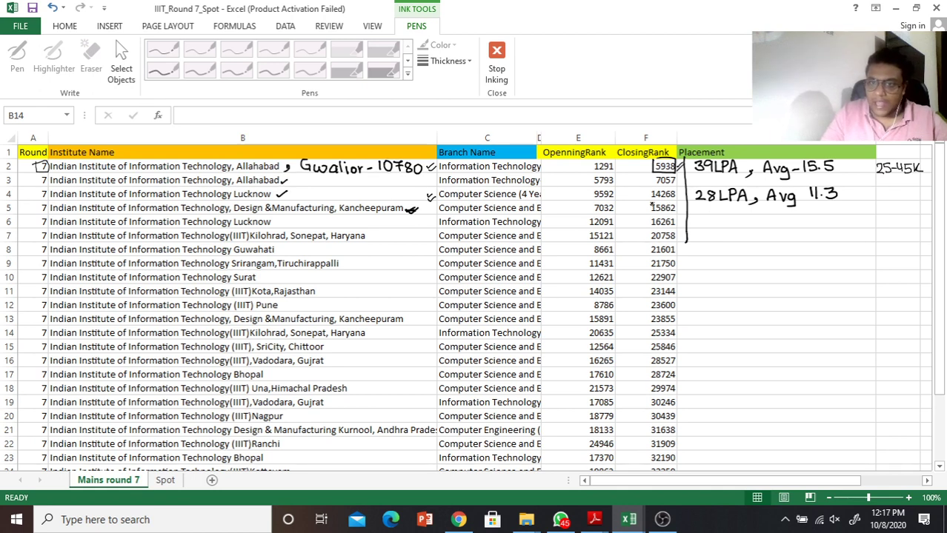
left_click_drag(676, 202, 649, 215)
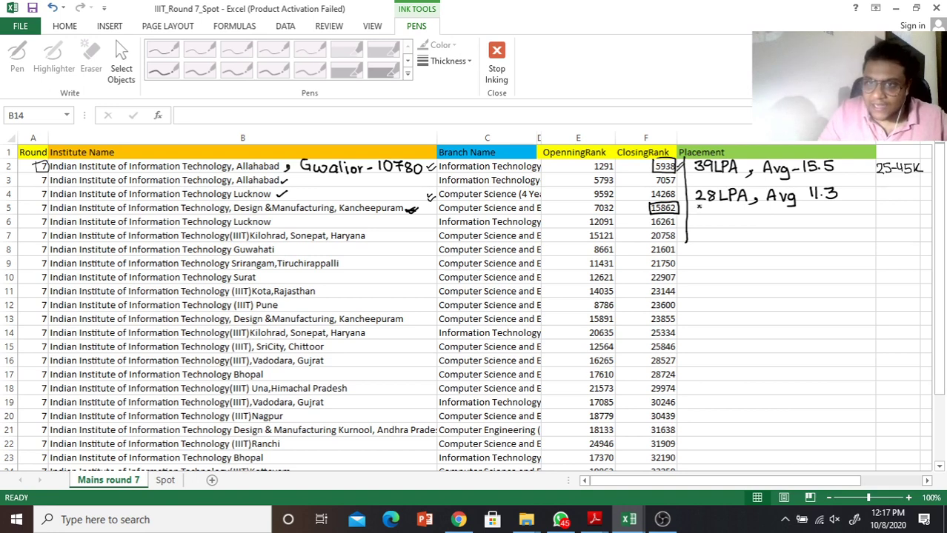
Write 20LPA under 28LPA, box closing rank 16261, and tag the Kilohrad row Expensive.
left_click_drag(697, 206, 749, 217)
left_click_drag(742, 212, 747, 212)
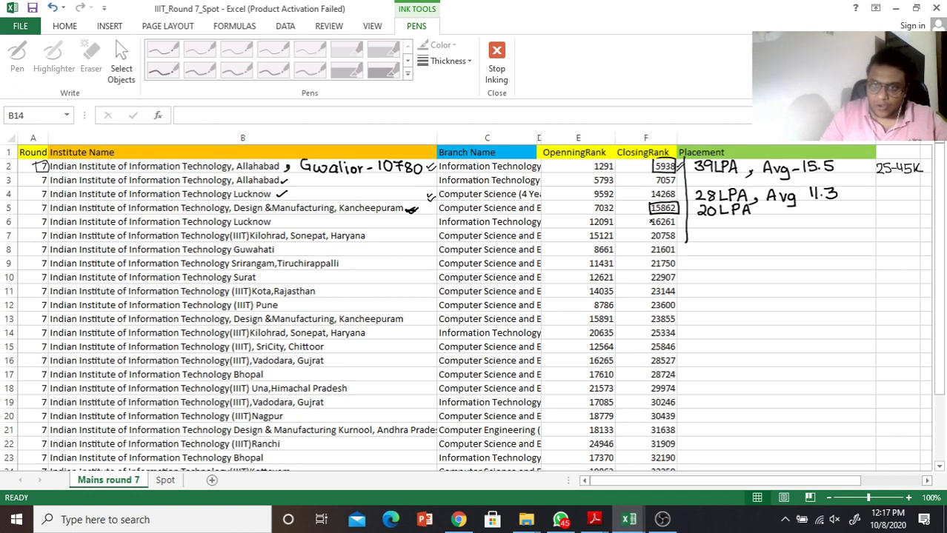
mouse_move(649, 212)
left_mouse_down()
mouse_move(647, 229)
mouse_move(676, 228)
left_mouse_up()
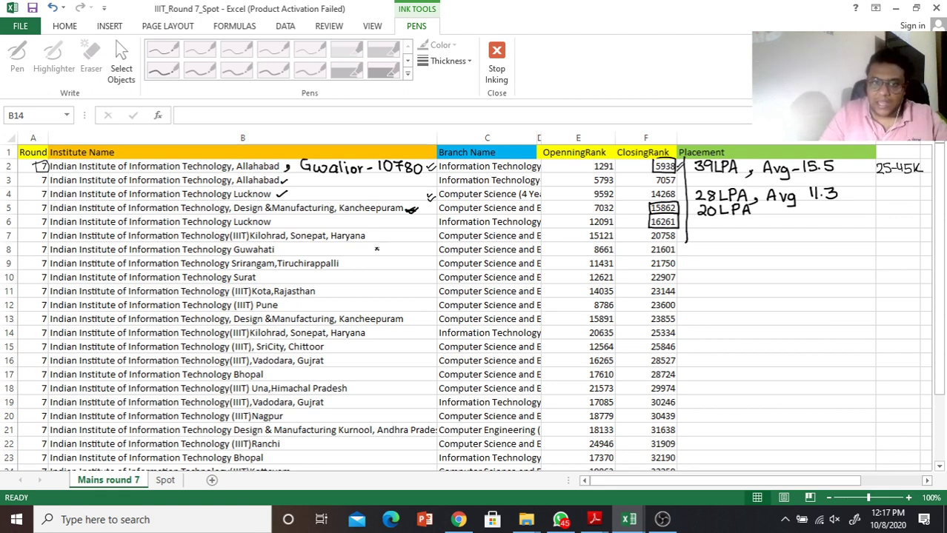
mouse_move(365, 237)
left_mouse_down()
mouse_move(397, 246)
mouse_move(442, 239)
left_mouse_up()
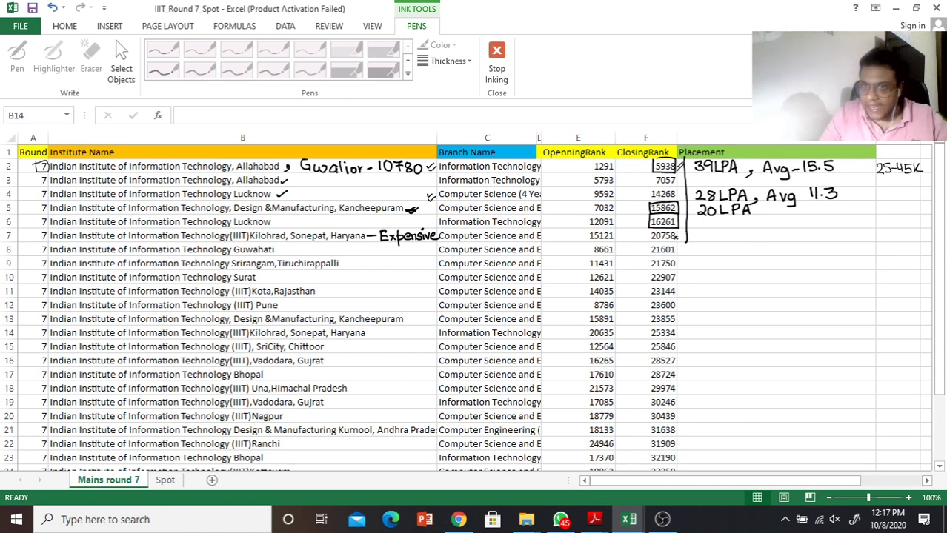
Add the '40LPA, Avg-8LPA' and '12.5LPA-Avg' notes and box the 25-45K note.
mouse_move(705, 229)
left_mouse_down()
mouse_move(709, 241)
mouse_move(723, 232)
mouse_move(741, 241)
mouse_move(748, 231)
mouse_move(763, 243)
left_mouse_up()
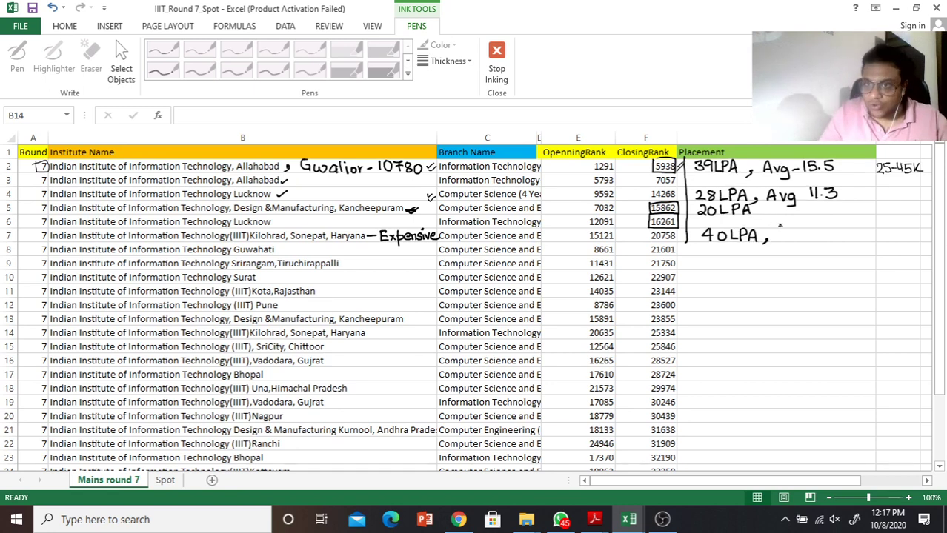
mouse_move(777, 241)
left_mouse_down()
mouse_move(783, 228)
mouse_move(799, 248)
mouse_move(813, 237)
left_mouse_up()
left_click_drag(822, 229, 854, 241)
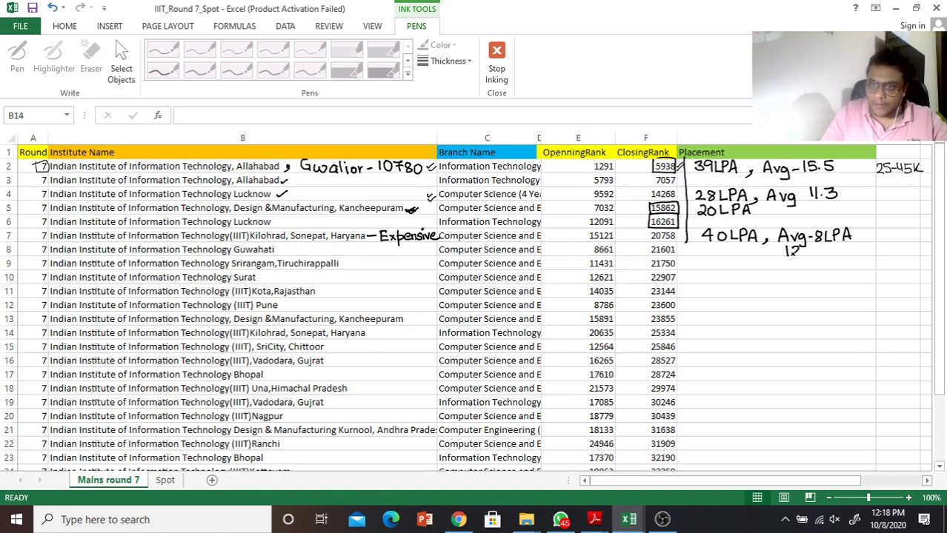
mouse_move(809, 248)
left_mouse_down()
mouse_move(806, 257)
mouse_move(840, 245)
mouse_move(861, 257)
mouse_move(871, 247)
mouse_move(877, 262)
left_mouse_up()
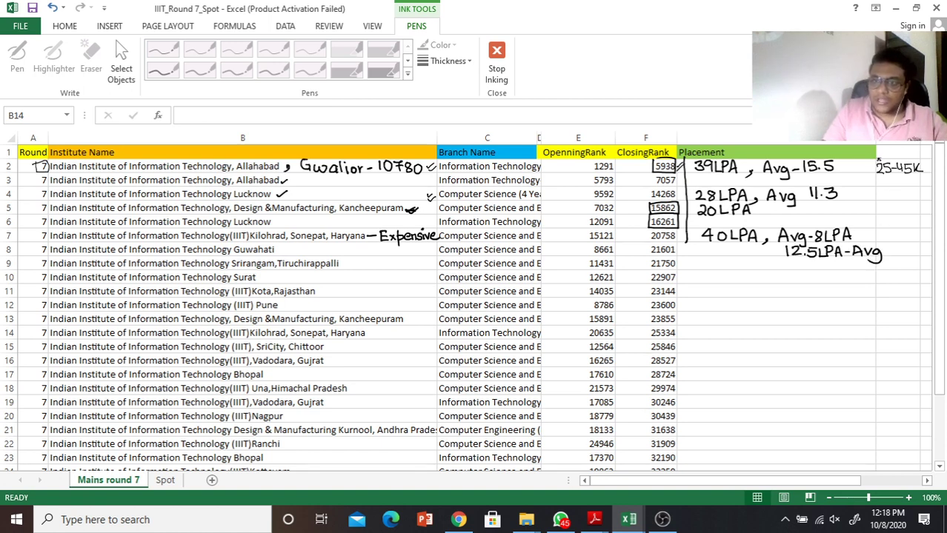
mouse_move(873, 157)
left_mouse_down()
mouse_move(872, 180)
mouse_move(924, 180)
mouse_move(927, 155)
mouse_move(875, 156)
mouse_move(886, 176)
mouse_move(904, 164)
left_mouse_up()
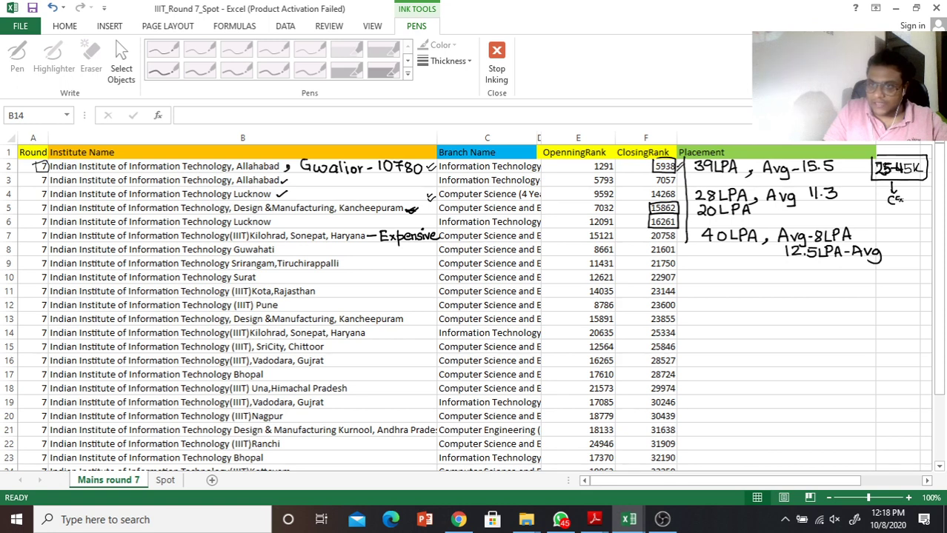
Write a bulleted CS, ECE, EEE, Mech list under 25-45K and box Surat's rank 22907.
mouse_move(898, 196)
left_mouse_down()
mouse_move(891, 217)
mouse_move(901, 218)
left_mouse_up()
mouse_move(916, 209)
left_mouse_down()
mouse_move(901, 241)
mouse_move(910, 241)
mouse_move(900, 246)
mouse_move(908, 255)
mouse_move(923, 243)
mouse_move(929, 256)
left_mouse_up()
left_click(883, 201)
left_click(884, 214)
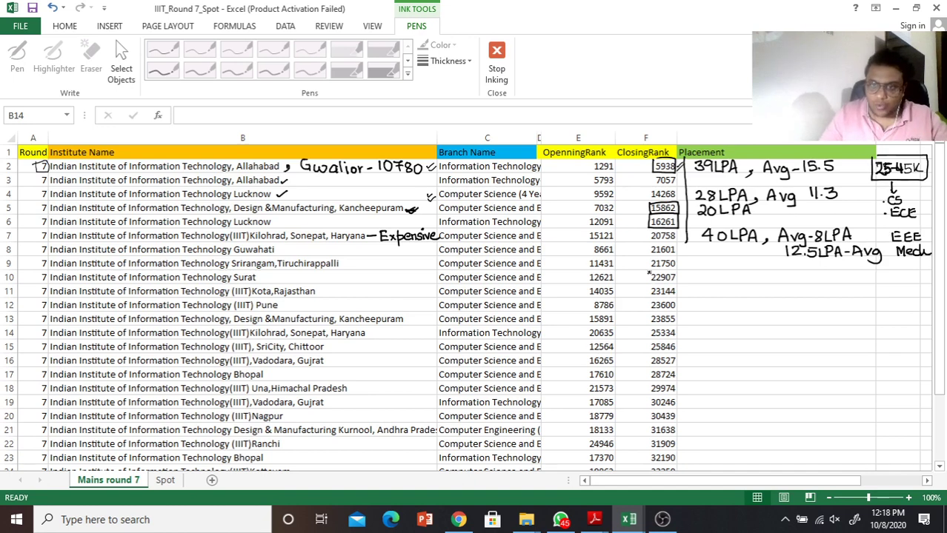
left_click_drag(649, 283, 648, 271)
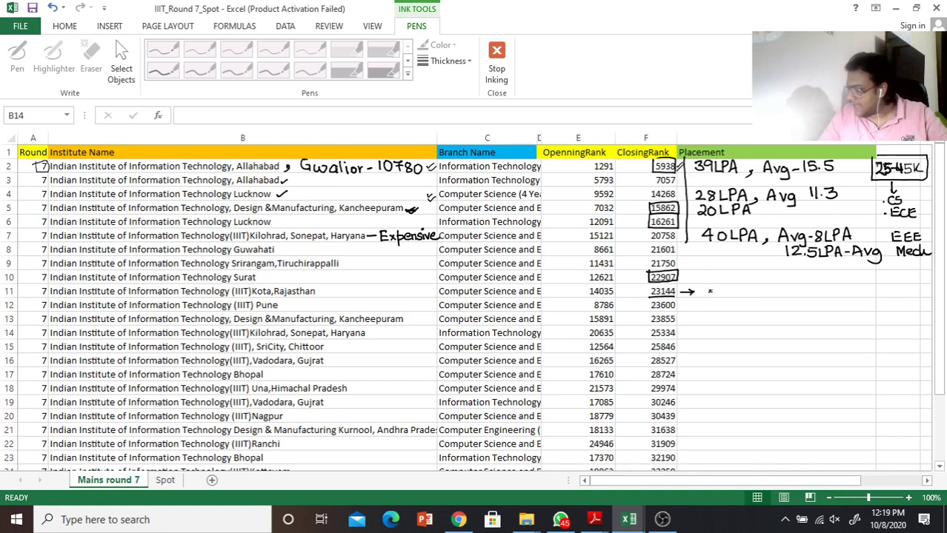
Write '27LPA, Avg-8LPA' beside Kota's closing rank.
mouse_move(701, 287)
left_mouse_down()
mouse_move(715, 297)
mouse_move(745, 285)
left_mouse_up()
left_click_drag(745, 284, 749, 294)
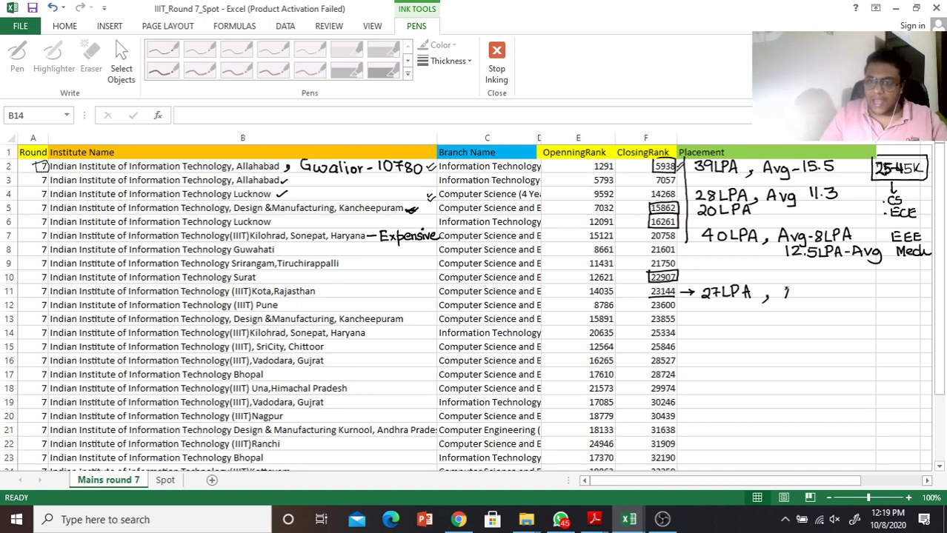
mouse_move(790, 297)
left_mouse_down()
mouse_move(812, 289)
mouse_move(806, 303)
left_mouse_up()
left_click_drag(815, 293, 849, 297)
left_click_drag(849, 286, 864, 291)
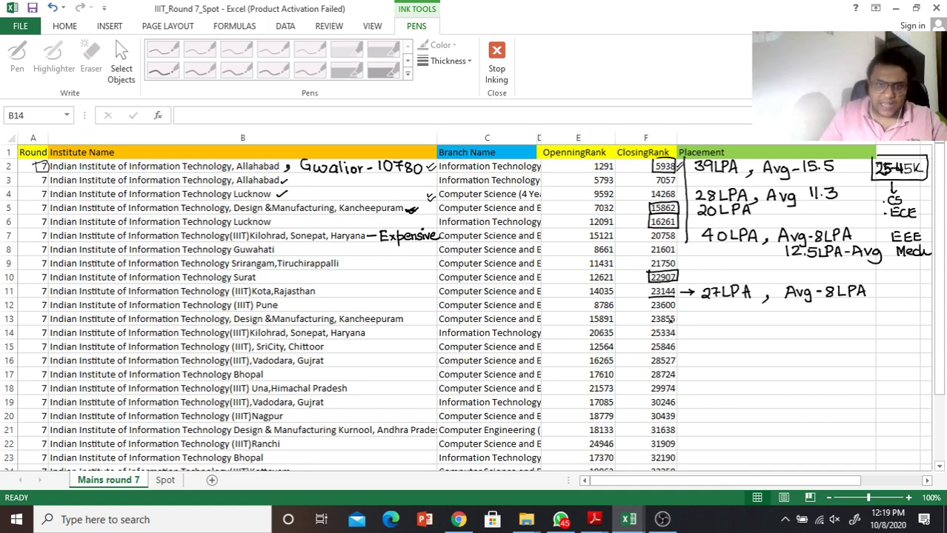
For Pune, box rank 23600, tick the row, tag it Growing/ITcity, and note '22LPA, Avg-7.7LPA'.
left_click_drag(649, 312, 675, 299)
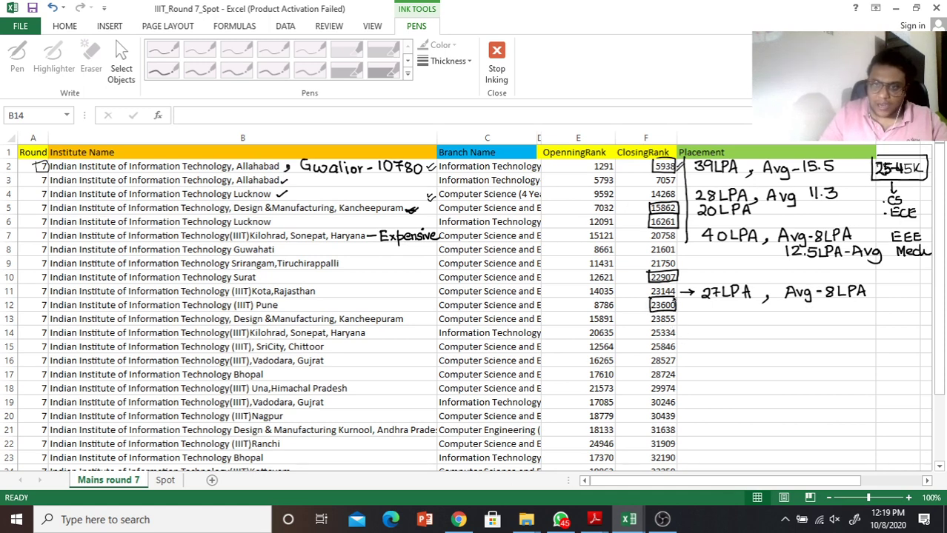
mouse_move(277, 305)
left_mouse_down()
mouse_move(364, 311)
mouse_move(394, 301)
left_mouse_up()
mouse_move(389, 301)
left_mouse_down()
mouse_move(388, 311)
mouse_move(411, 311)
left_mouse_up()
mouse_move(404, 300)
left_mouse_down()
mouse_move(416, 300)
mouse_move(419, 317)
left_mouse_up()
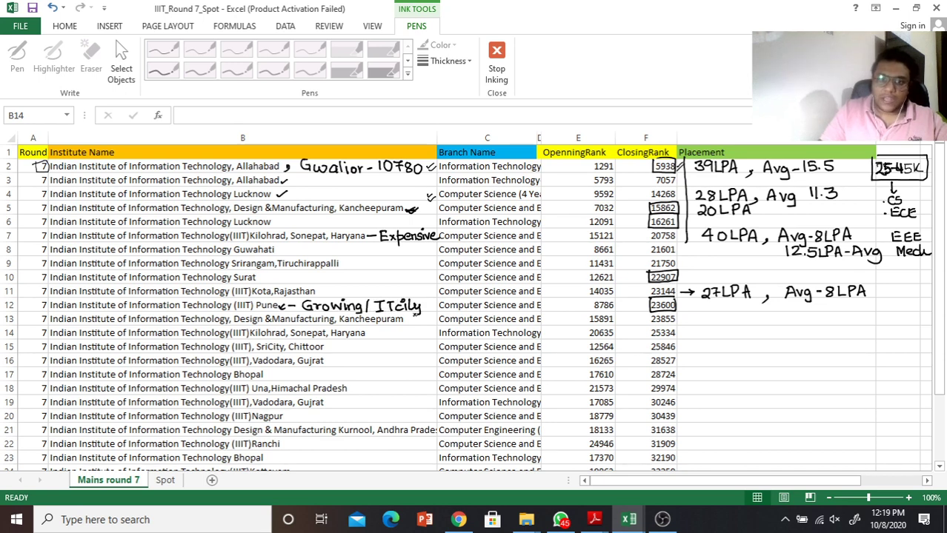
left_click_drag(677, 310, 697, 306)
left_click_drag(691, 303, 696, 307)
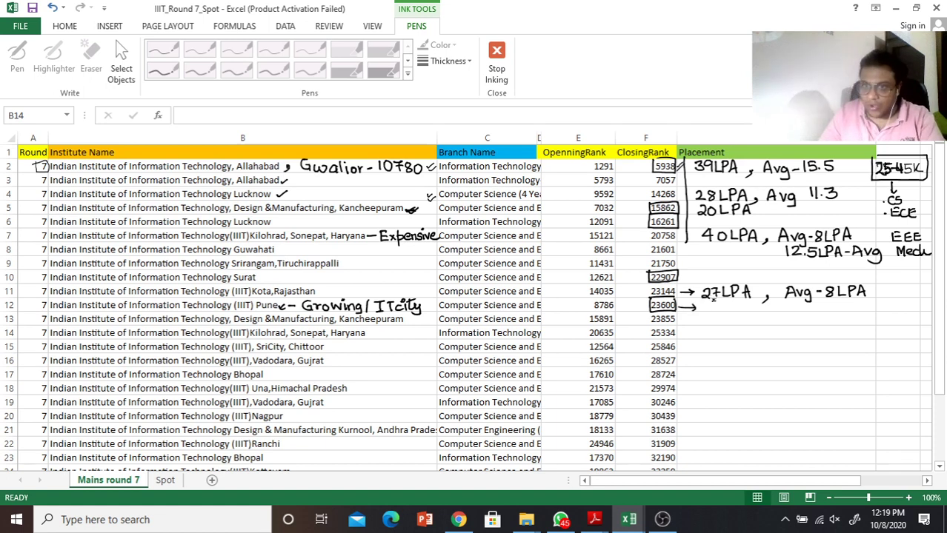
mouse_move(704, 304)
left_mouse_down()
mouse_move(713, 312)
mouse_move(868, 307)
left_mouse_up()
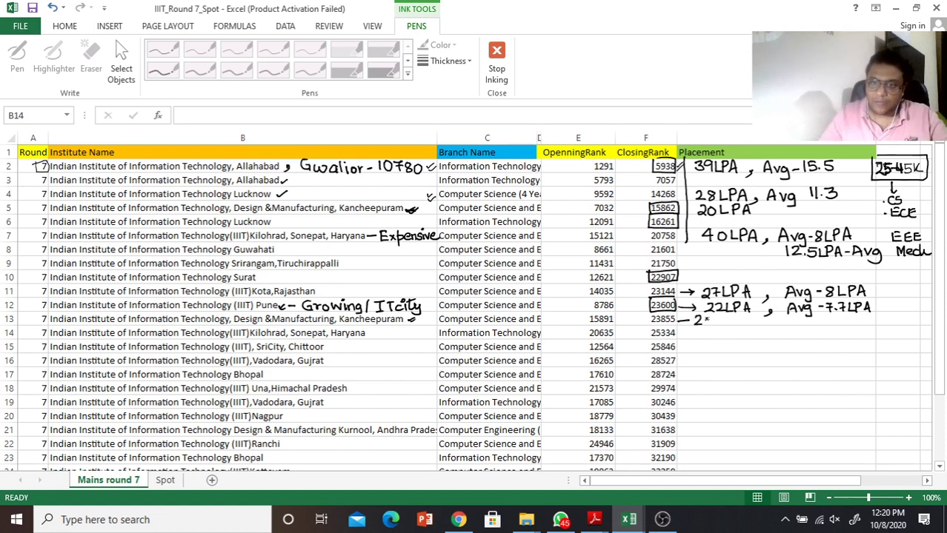
Write 20LPA on row 13, tag the second Kilohrad row Exp., and box rank 25846.
left_click_drag(706, 318, 715, 319)
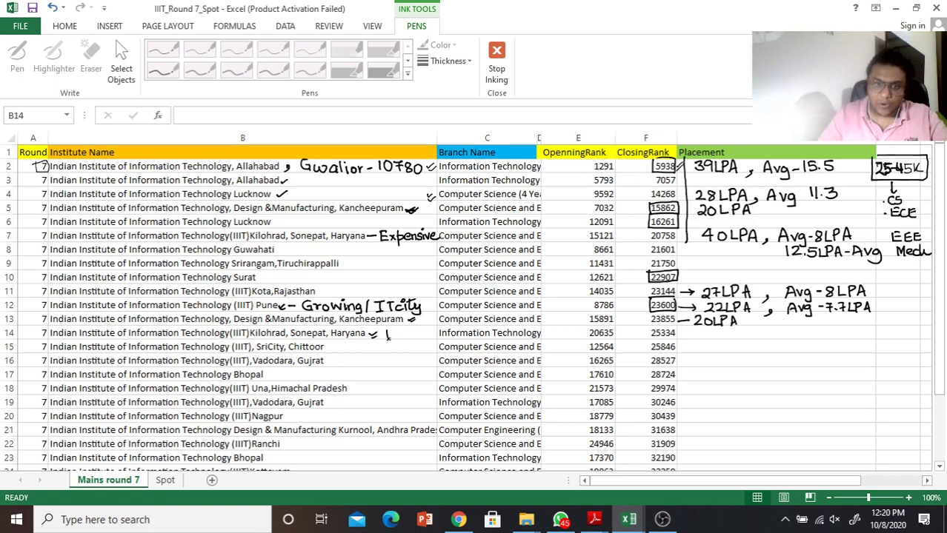
left_click_drag(393, 333, 407, 342)
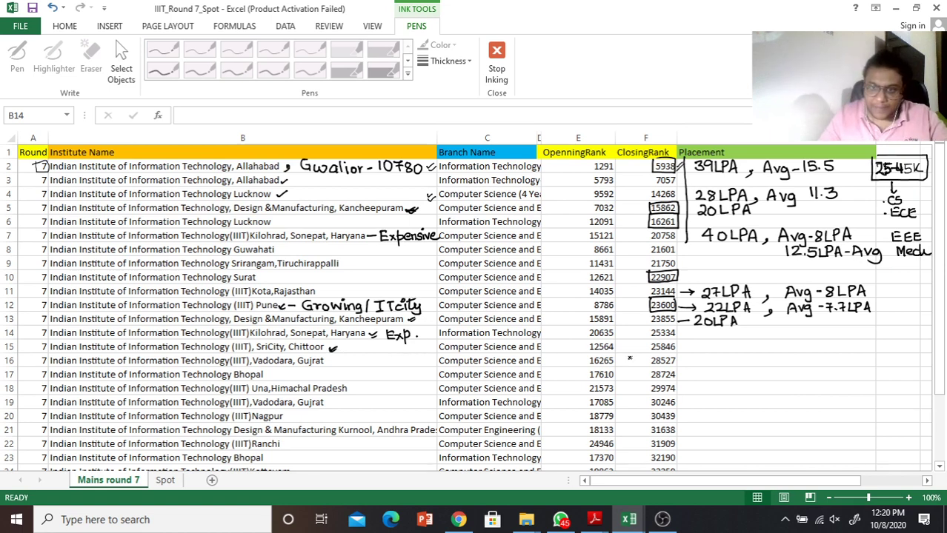
left_click_drag(649, 339, 682, 353)
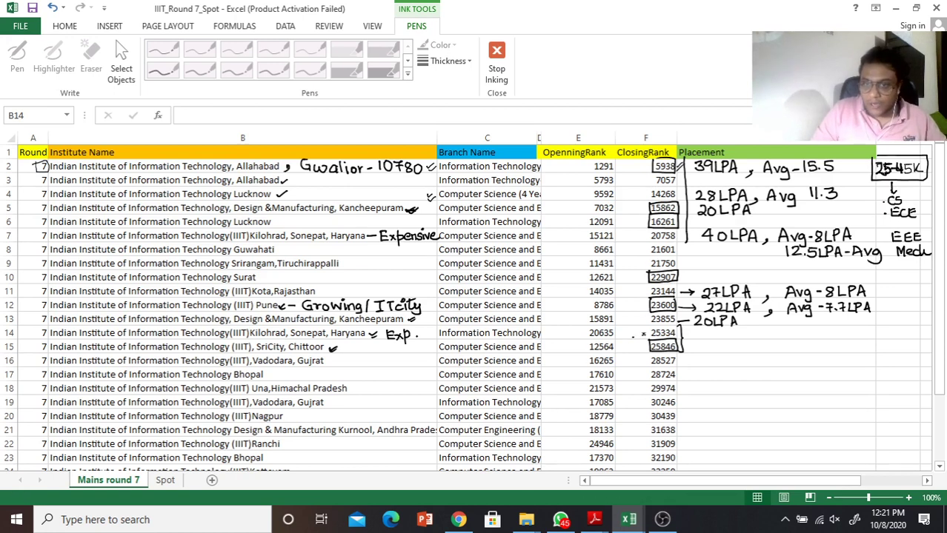
Strike through rank 25334, tick the boxed 25846, and write 21LPA for SriCity.
left_click_drag(634, 336, 679, 338)
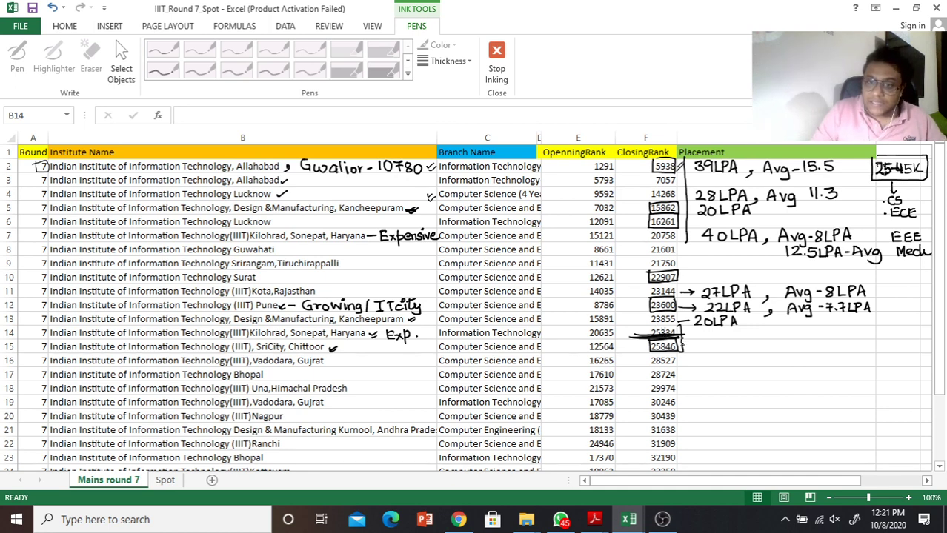
left_click_drag(680, 343, 691, 340)
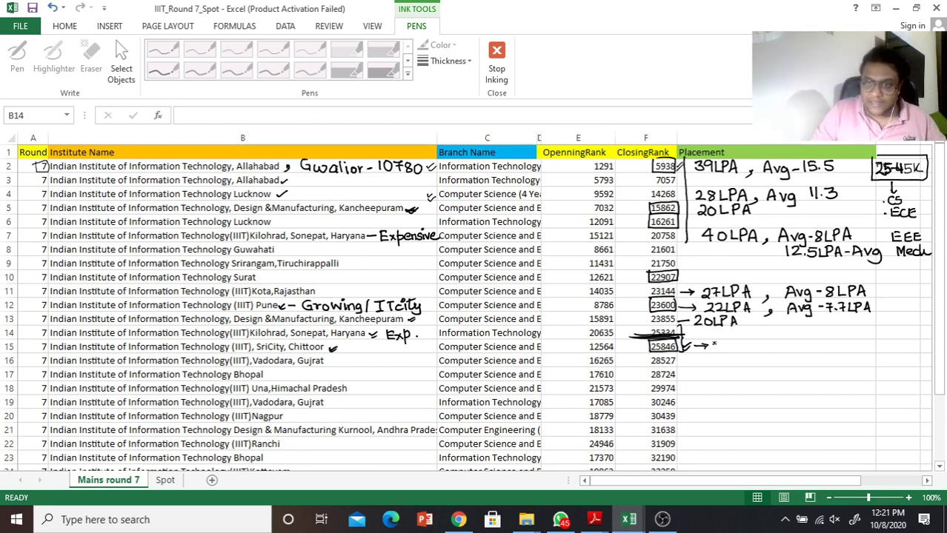
left_click_drag(714, 344, 754, 348)
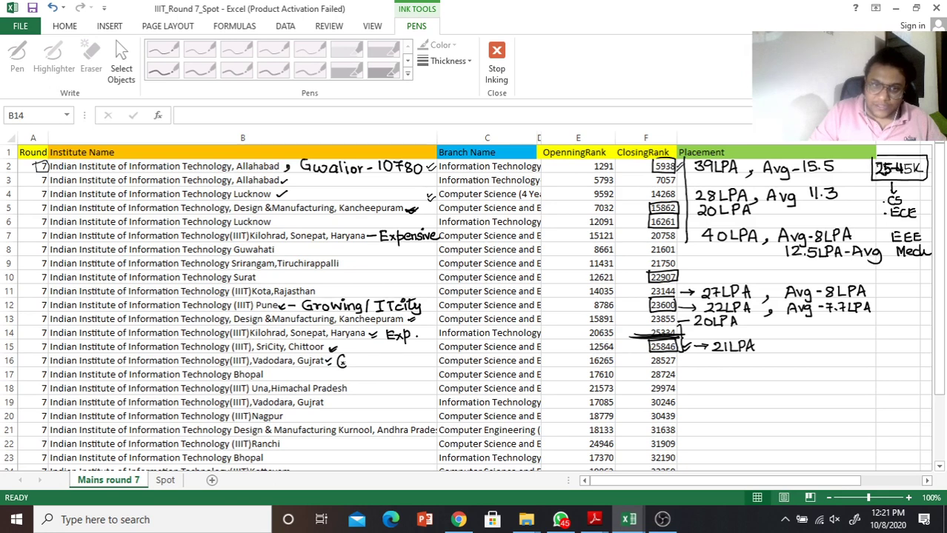
Tag Vadodara 'Grow', box 28527 with notes '15LPA' and 'Median 6LPA', and box 30246.
mouse_move(344, 361)
left_mouse_down()
mouse_move(376, 367)
mouse_move(383, 359)
left_mouse_up()
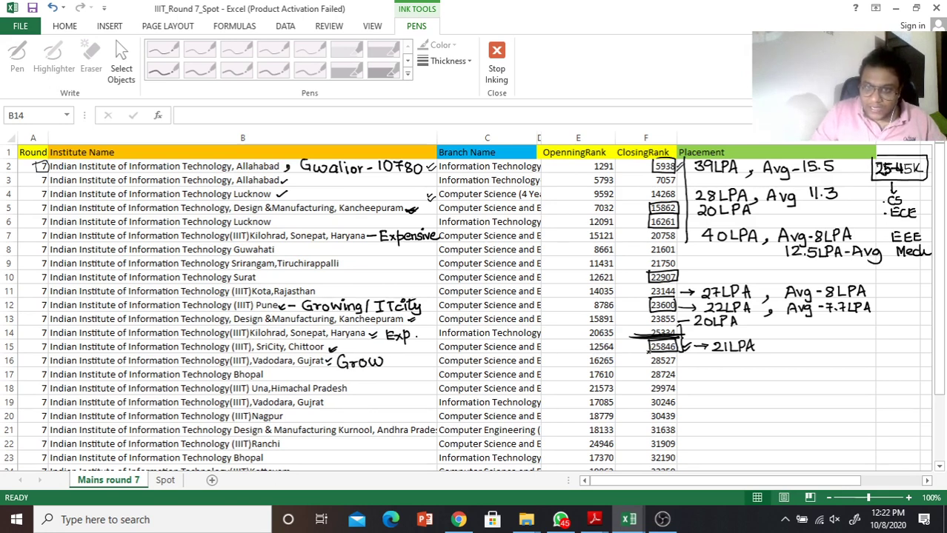
mouse_move(648, 370)
left_mouse_down()
mouse_move(674, 370)
mouse_move(677, 351)
mouse_move(646, 370)
mouse_move(644, 355)
left_mouse_up()
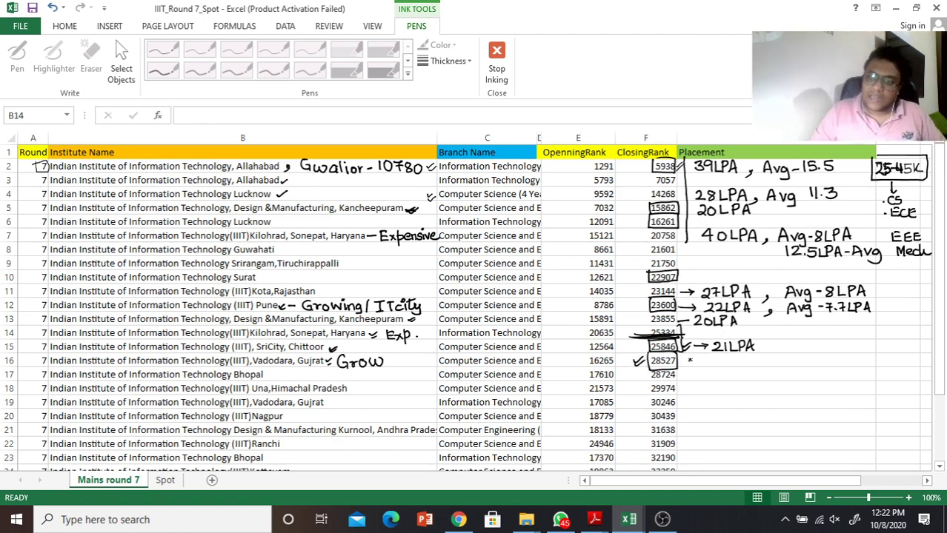
left_click_drag(677, 361, 689, 361)
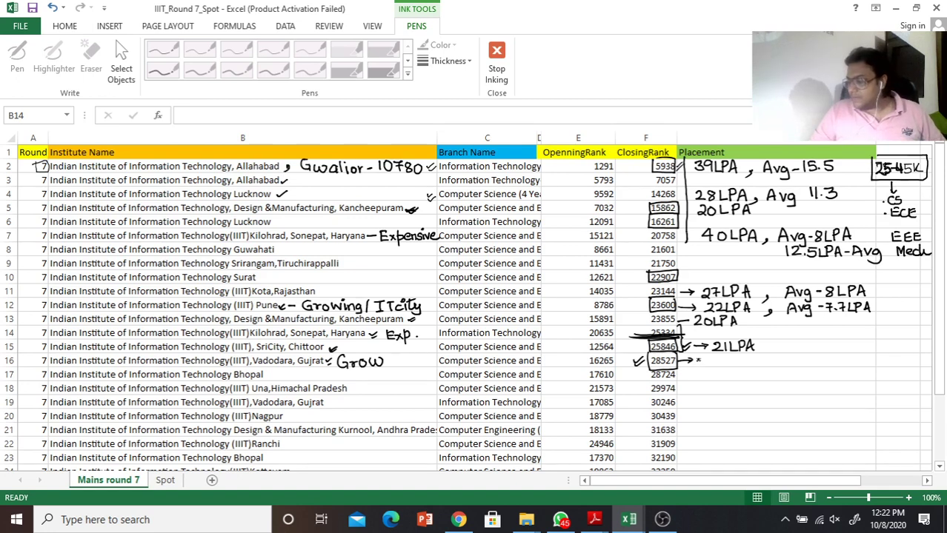
mouse_move(704, 358)
left_mouse_down()
mouse_move(705, 367)
mouse_move(747, 363)
left_mouse_up()
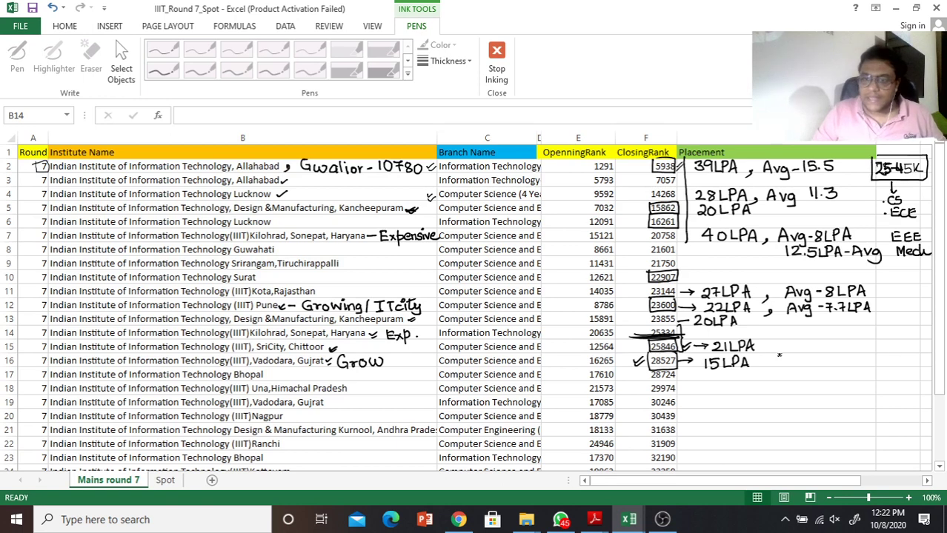
mouse_move(779, 353)
left_mouse_down()
mouse_move(782, 366)
mouse_move(880, 365)
left_mouse_up()
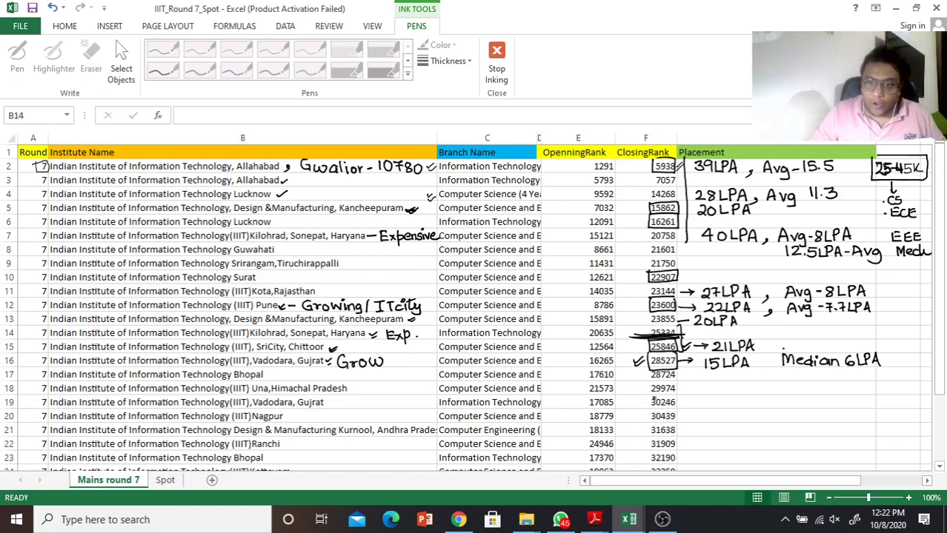
mouse_move(647, 394)
left_mouse_down()
mouse_move(677, 395)
mouse_move(662, 409)
mouse_move(643, 396)
left_mouse_up()
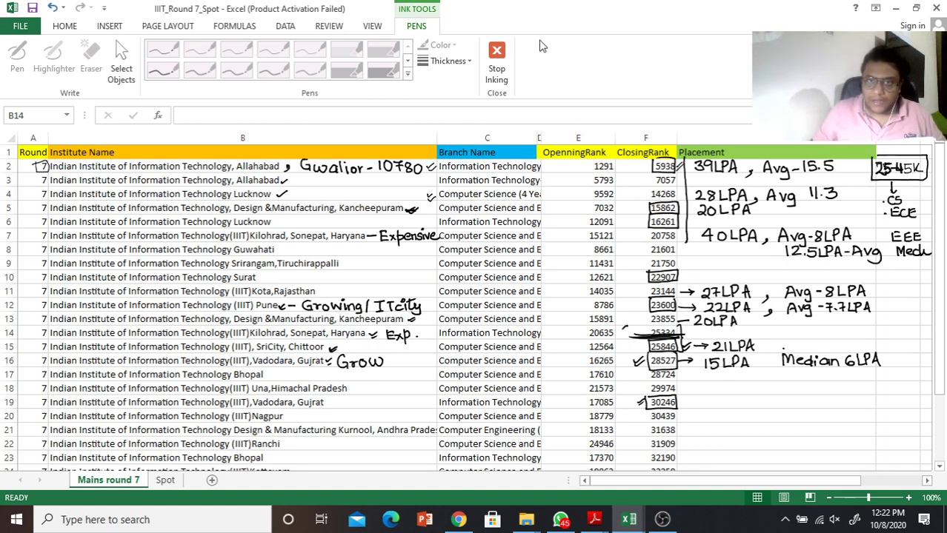
Scroll down and set the ink pen thickness to 1½ pt.
left_click(497, 63)
scroll(537, 215, "down", 4)
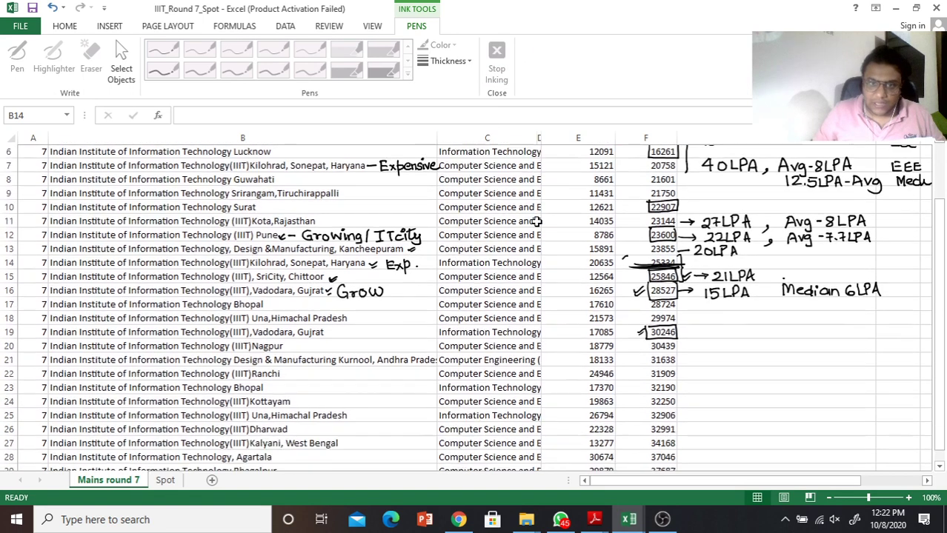
left_click(449, 60)
left_click(475, 142)
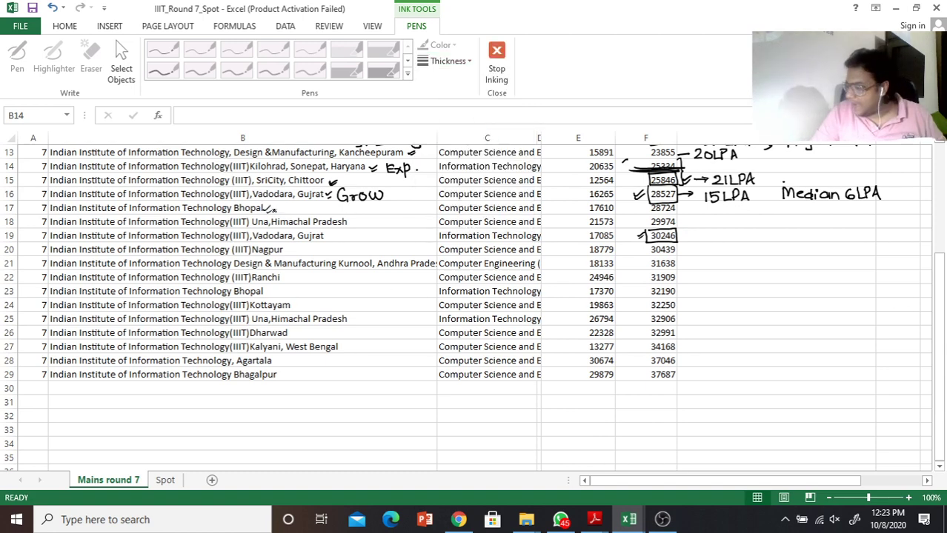
Tick the Bhopal row, write 2017 beside it, circle 28724, and mark row 18.
left_click_drag(264, 208, 272, 207)
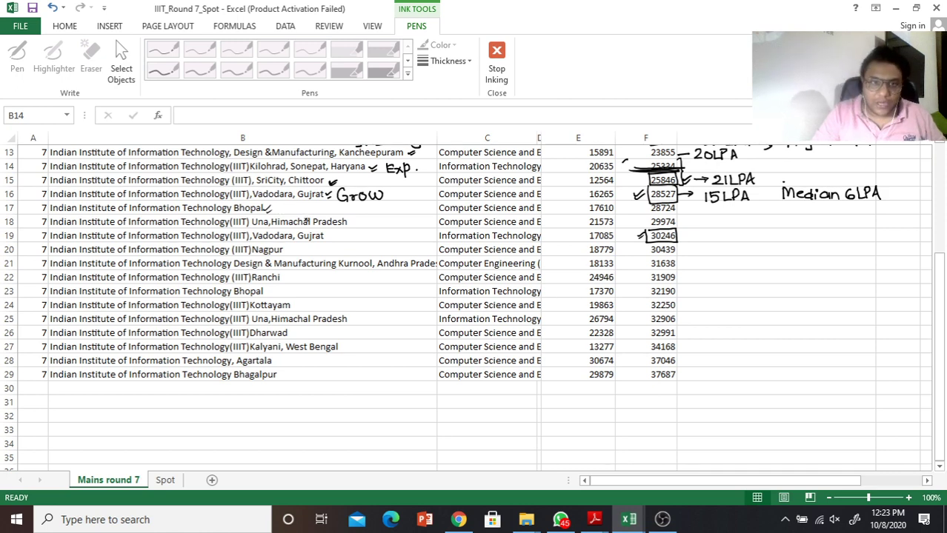
left_click_drag(293, 209, 308, 214)
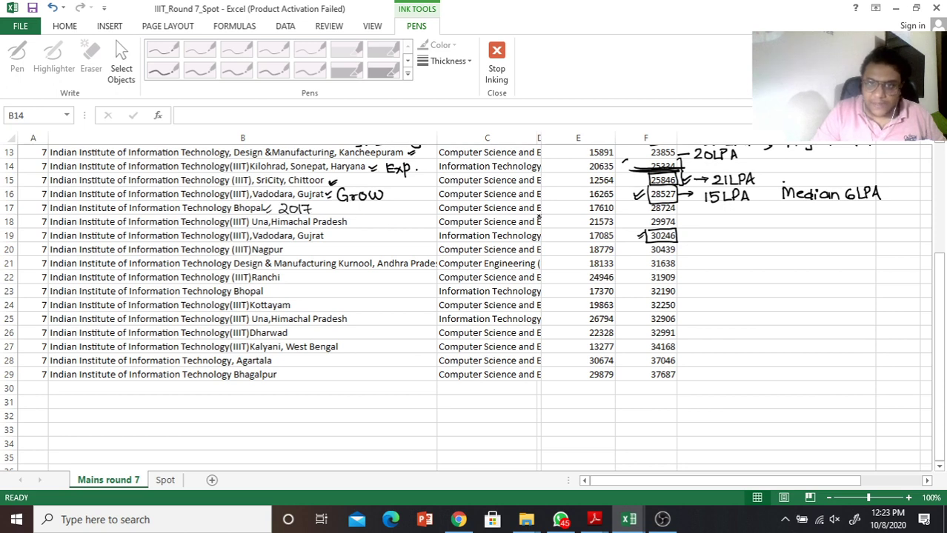
mouse_move(647, 214)
left_mouse_down()
mouse_move(683, 213)
mouse_move(651, 214)
left_mouse_up()
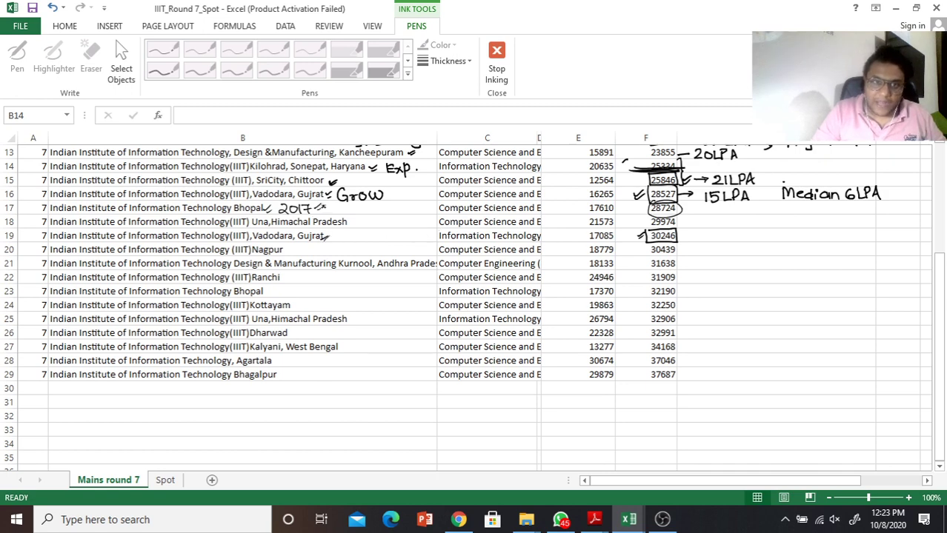
left_click_drag(358, 224, 368, 221)
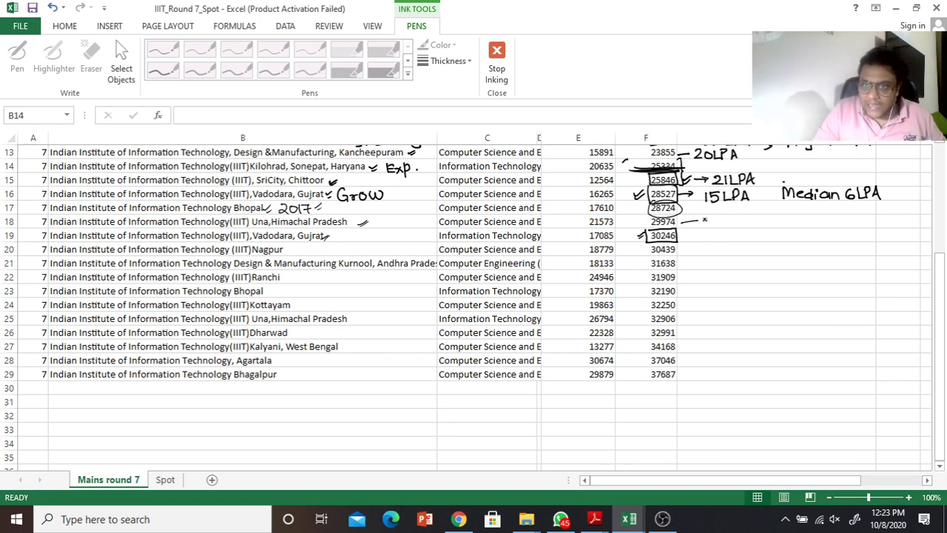
Ink '15LPA, Avg 8LPA' beside row 18, adjusting pen thickness and returning to 1½ pt.
left_click_drag(723, 221, 732, 229)
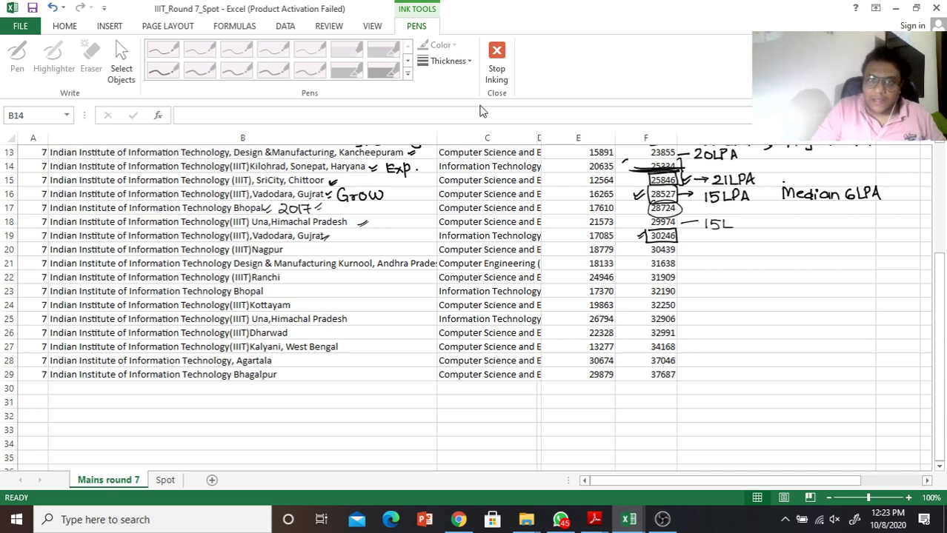
left_click(448, 61)
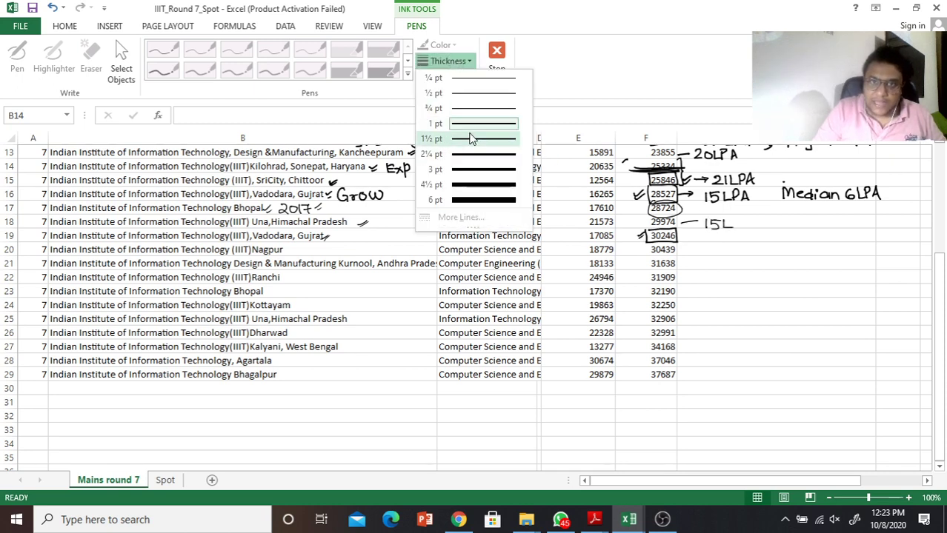
left_click(468, 153)
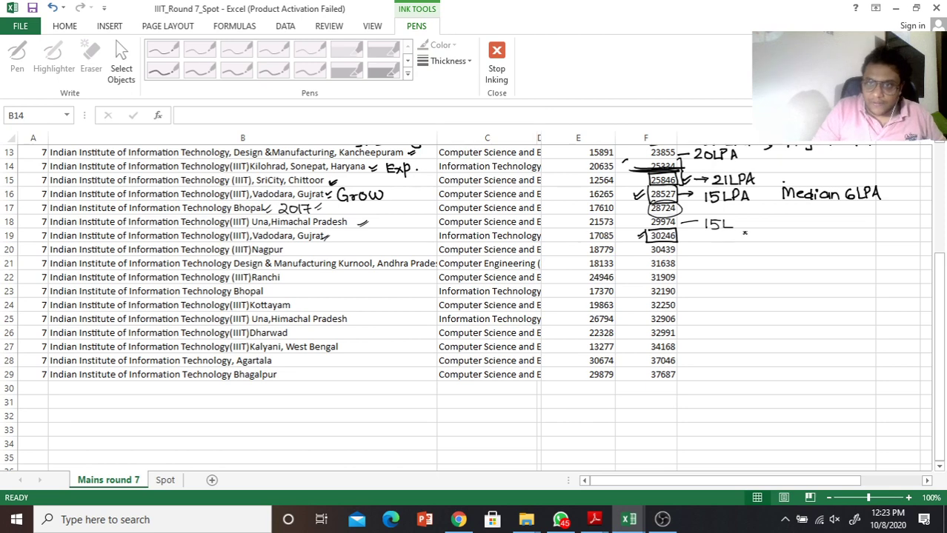
left_click_drag(735, 219, 735, 228)
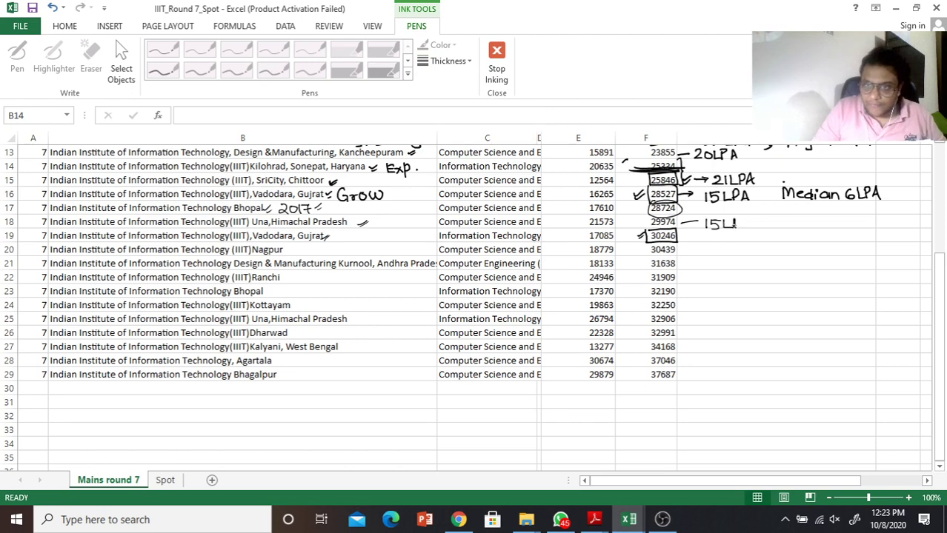
left_click(448, 61)
left_click(467, 139)
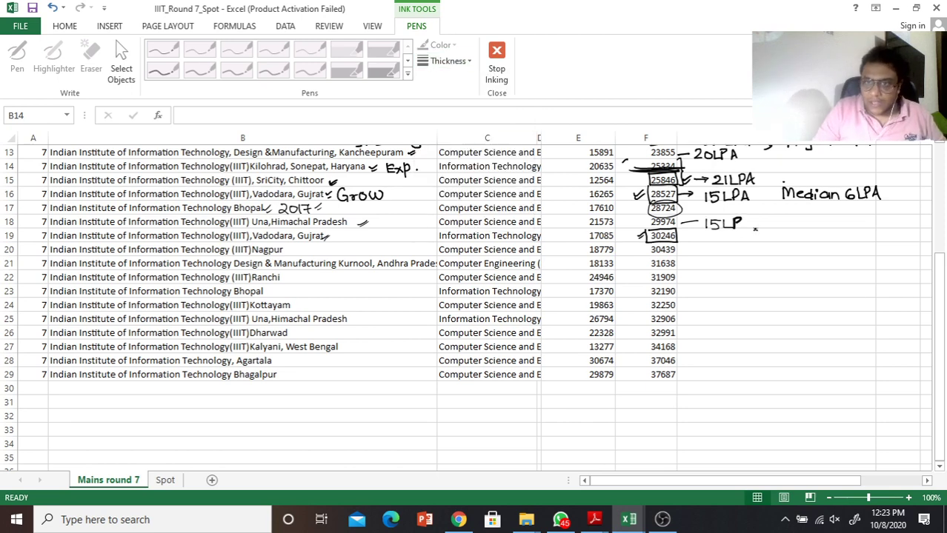
left_click_drag(763, 227, 758, 236)
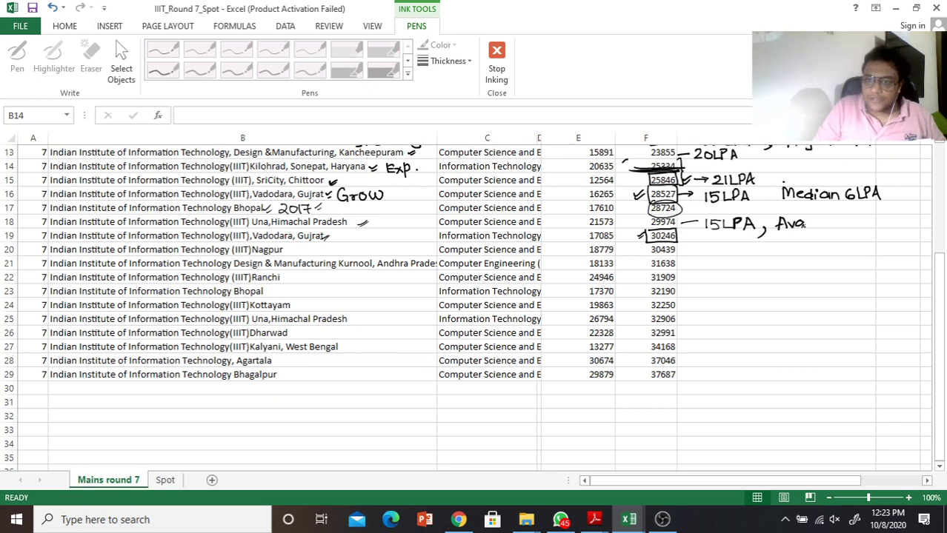
mouse_move(804, 224)
left_mouse_down()
mouse_move(799, 235)
mouse_move(818, 228)
left_mouse_up()
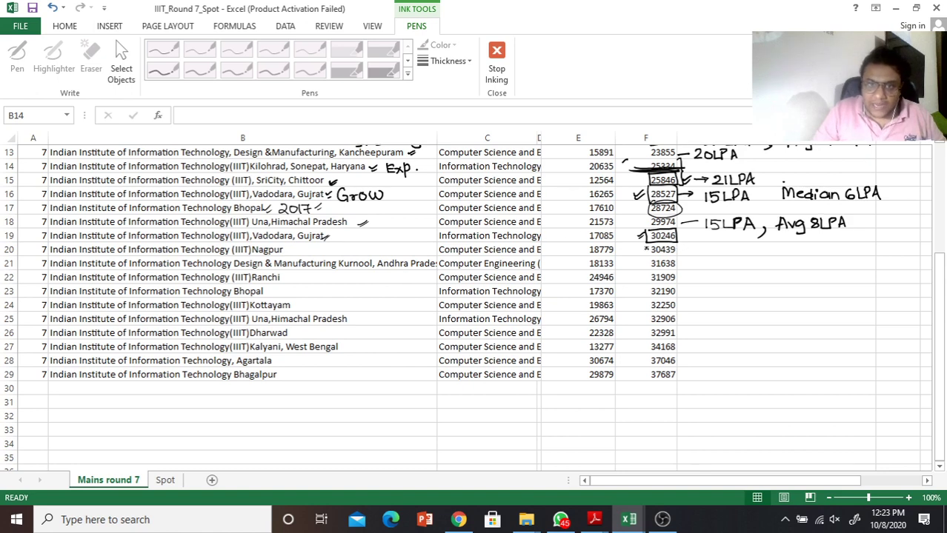
Tick Nagpur, write 20LPA beside row 20, and draw a bracket line down rows 21–29.
left_click_drag(285, 253, 294, 248)
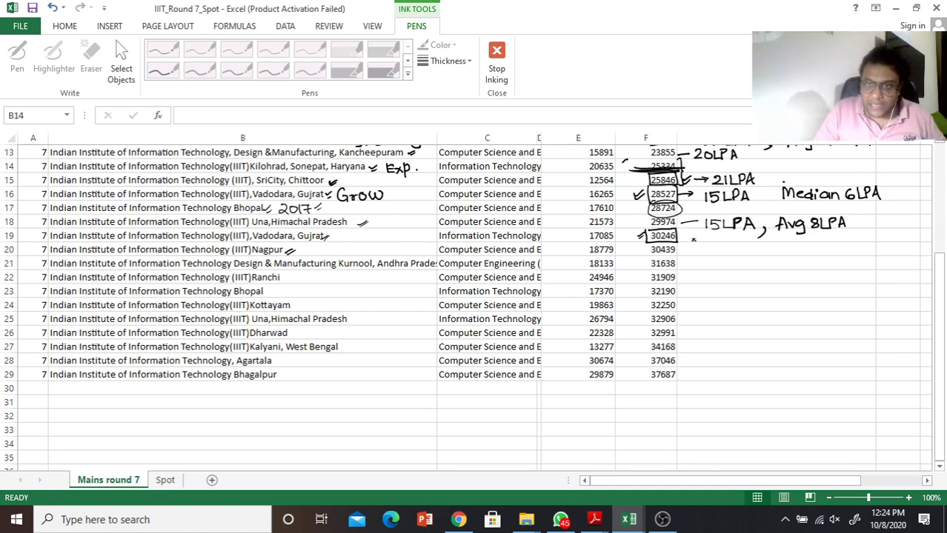
left_click_drag(690, 246, 700, 252)
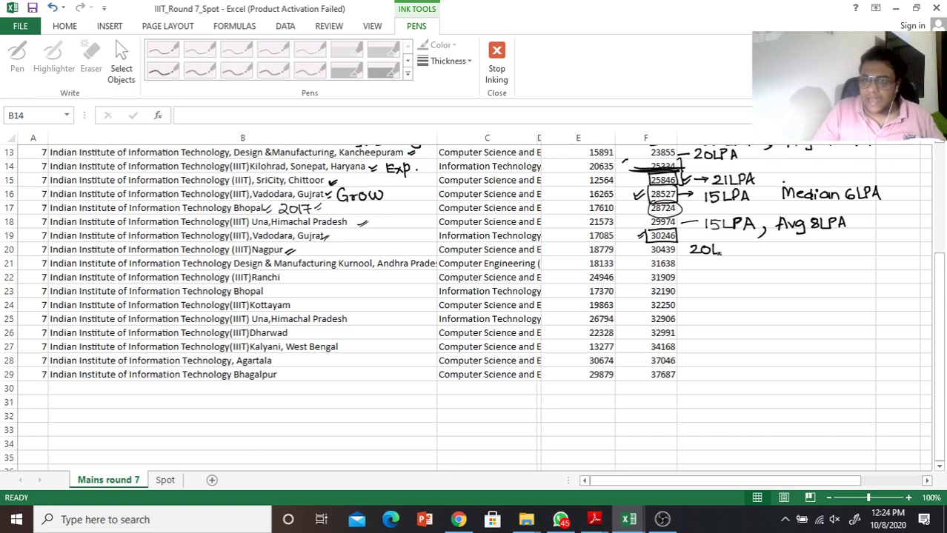
left_click_drag(730, 255, 742, 255)
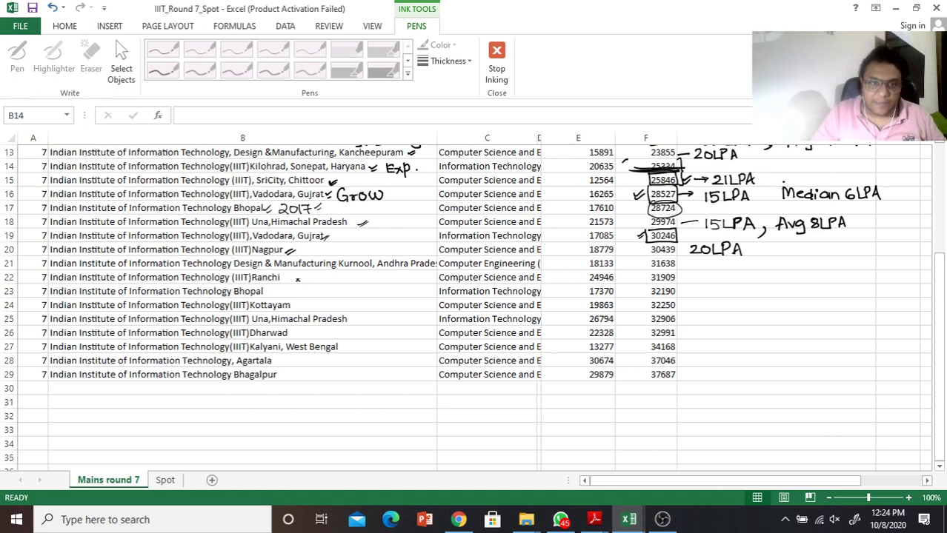
left_click_drag(679, 261, 683, 379)
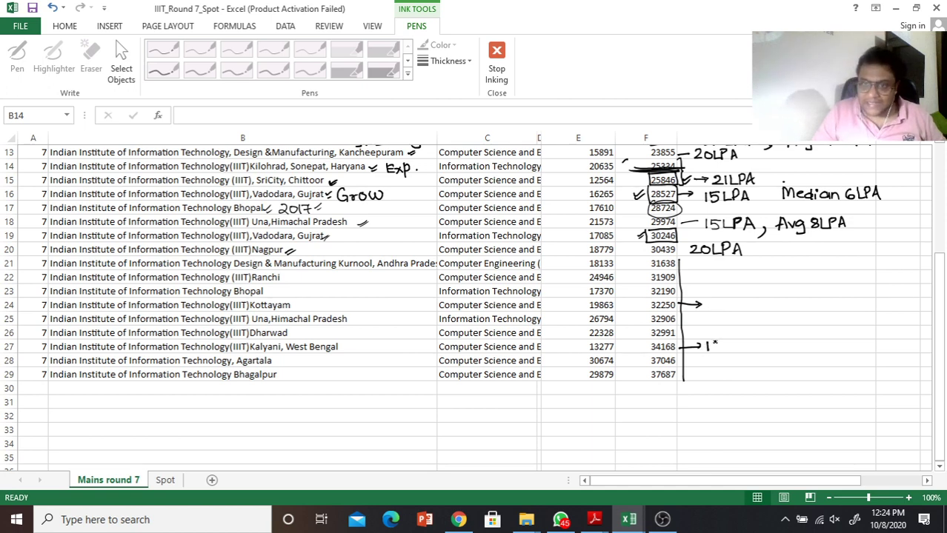
Write 10LPA by row 27, box ranks 34168 and 32906, and write 11LPA by row 24.
left_click_drag(716, 343, 748, 347)
mouse_move(646, 342)
left_mouse_down()
mouse_move(677, 339)
mouse_move(639, 351)
mouse_move(648, 341)
left_mouse_up()
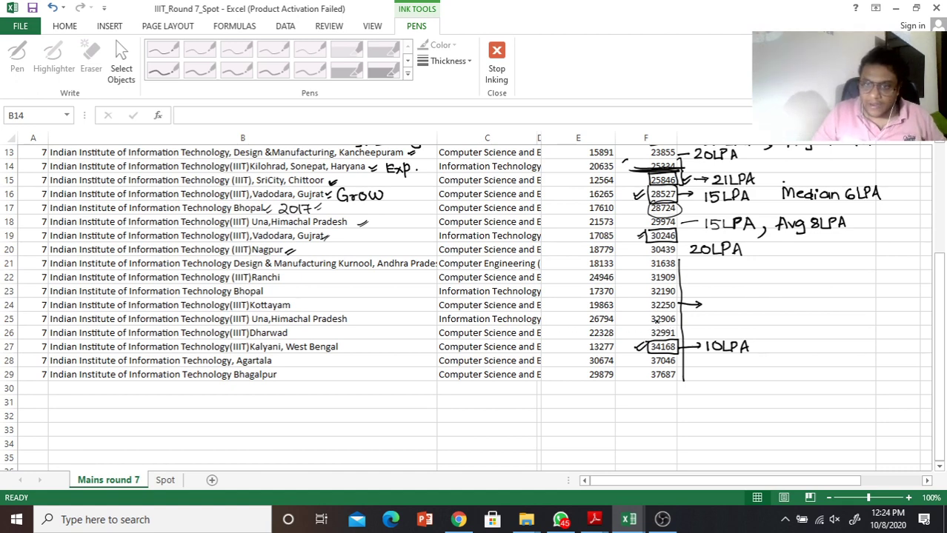
left_click_drag(647, 318, 676, 325)
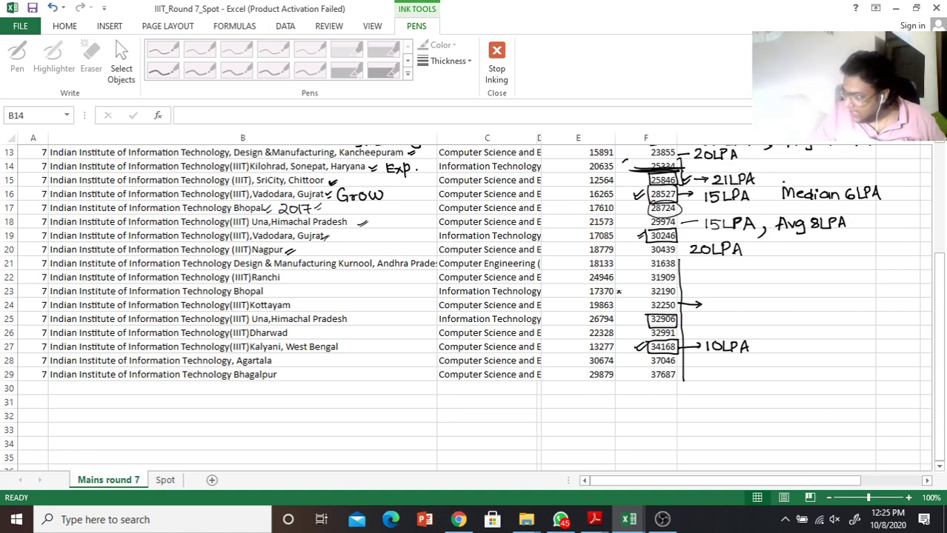
mouse_move(707, 300)
left_mouse_down()
mouse_move(707, 311)
mouse_move(742, 311)
left_mouse_up()
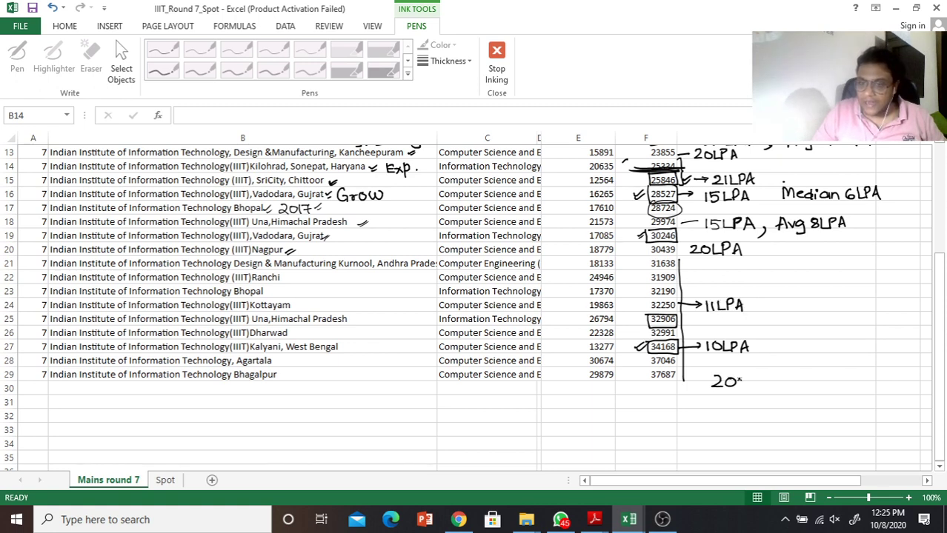
Ink the '2019 placements' note below the bracketed rows and strike out the handwritten 'Ap'.
mouse_move(738, 376)
left_mouse_down()
mouse_move(737, 389)
mouse_move(781, 386)
left_mouse_up()
left_click_drag(787, 381, 839, 385)
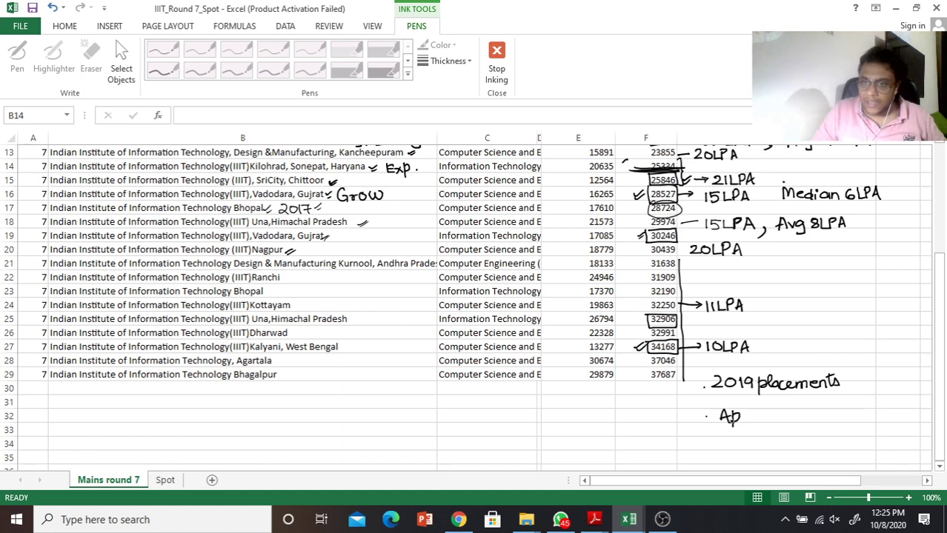
mouse_move(711, 417)
left_mouse_down()
mouse_move(849, 422)
mouse_move(853, 413)
mouse_move(875, 423)
left_mouse_up()
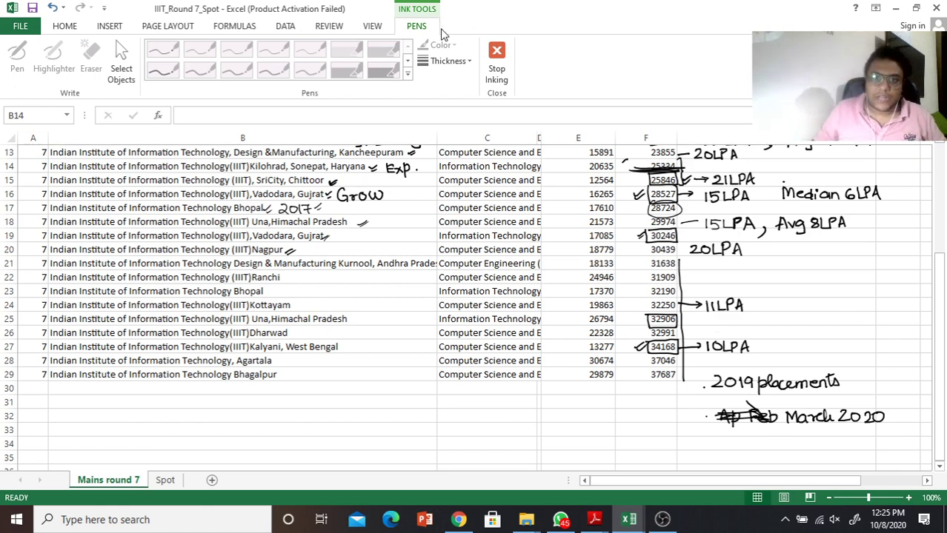
Switch to the Spot sheet and set the pen thickness to 2¼ pt.
left_click(497, 65)
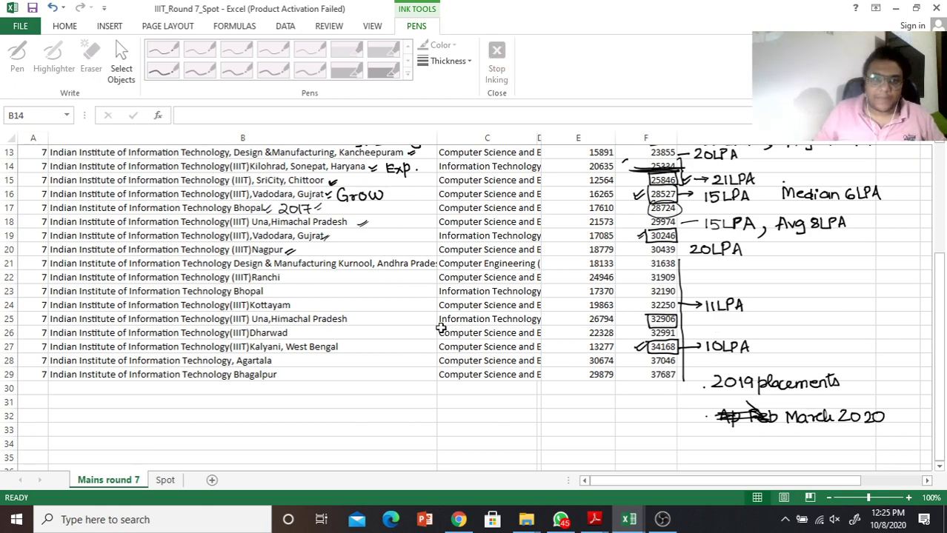
left_click(172, 480)
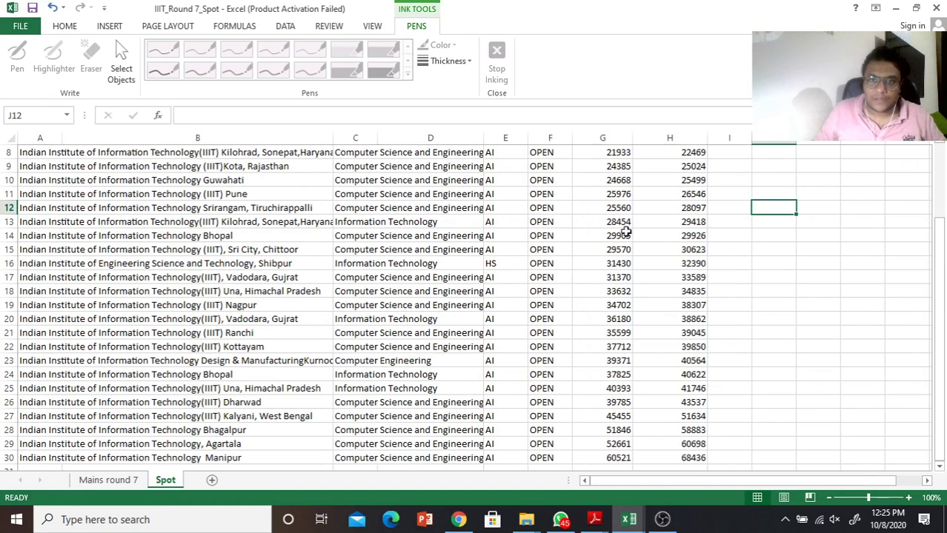
scroll(643, 248, "up", 3)
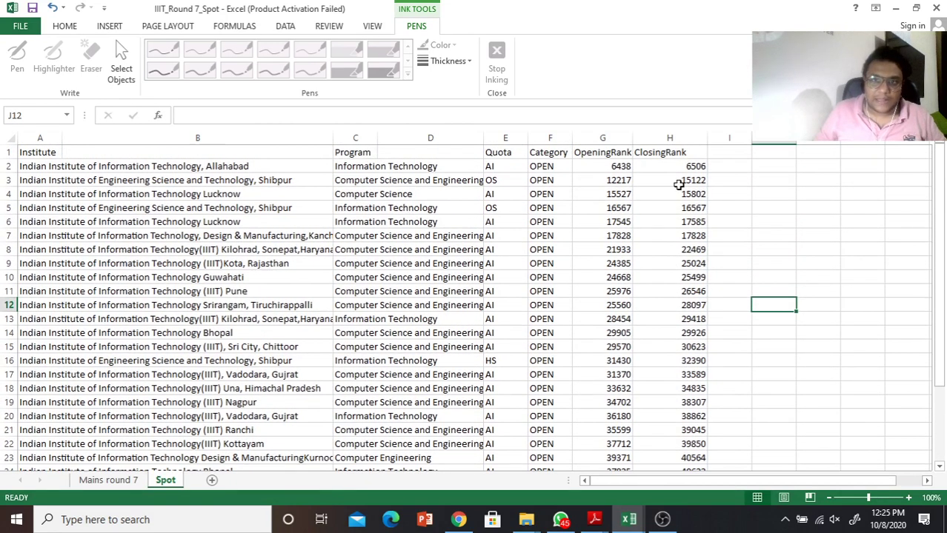
left_click(447, 62)
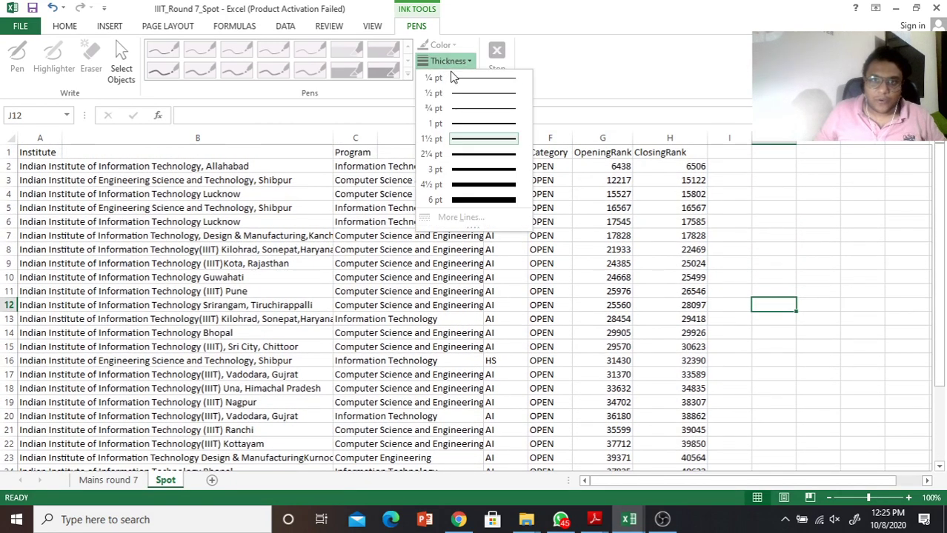
left_click(482, 154)
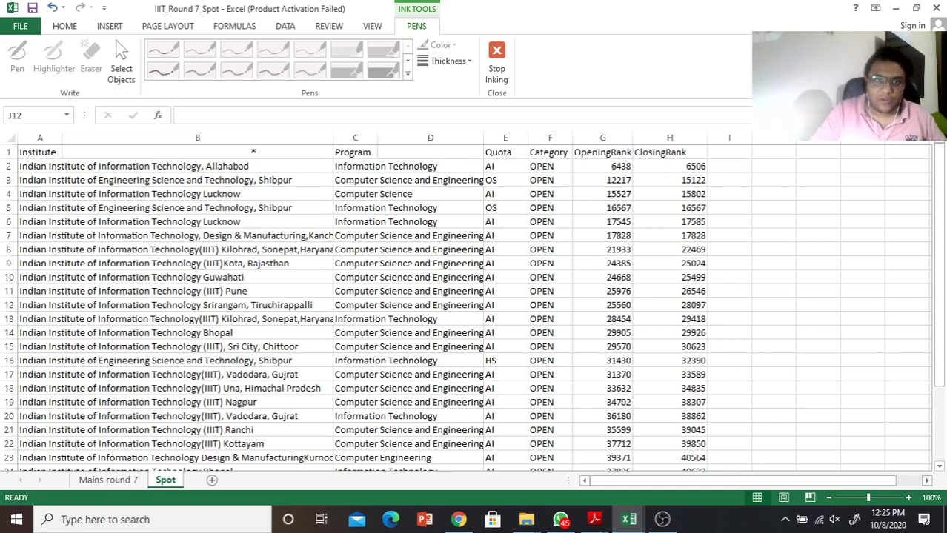
Tick Allahabad, bracket rows 4–10, underline rows 6 and 11, and mark the Kota row.
left_click_drag(255, 167, 265, 164)
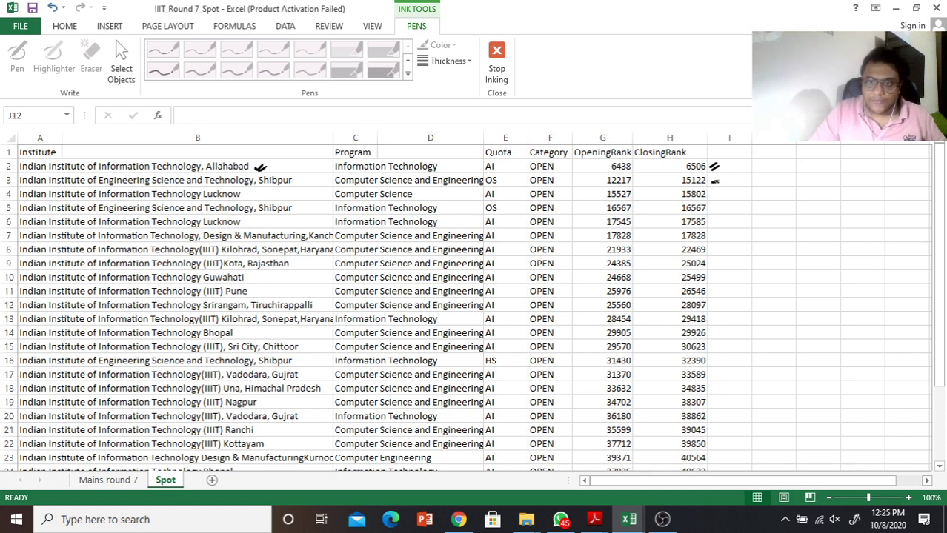
left_click_drag(710, 190, 711, 253)
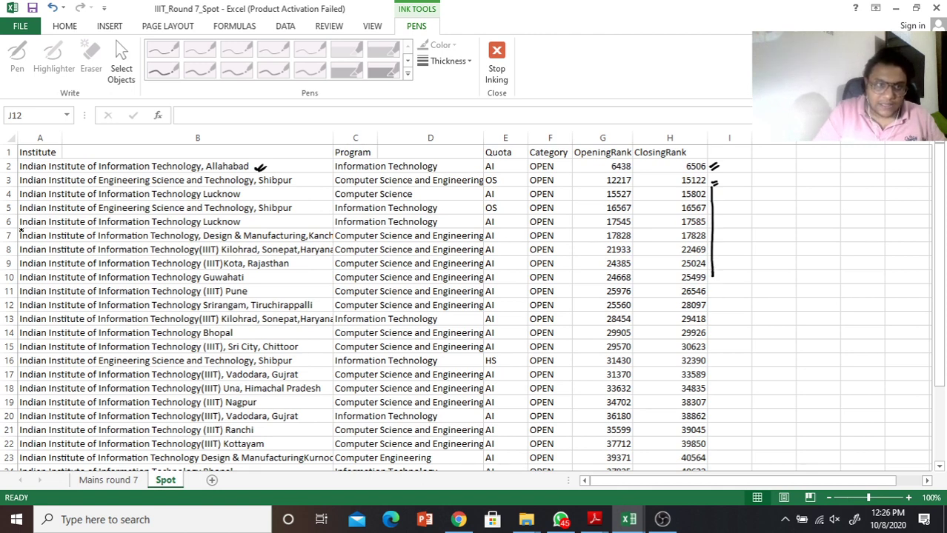
left_click_drag(20, 229, 203, 225)
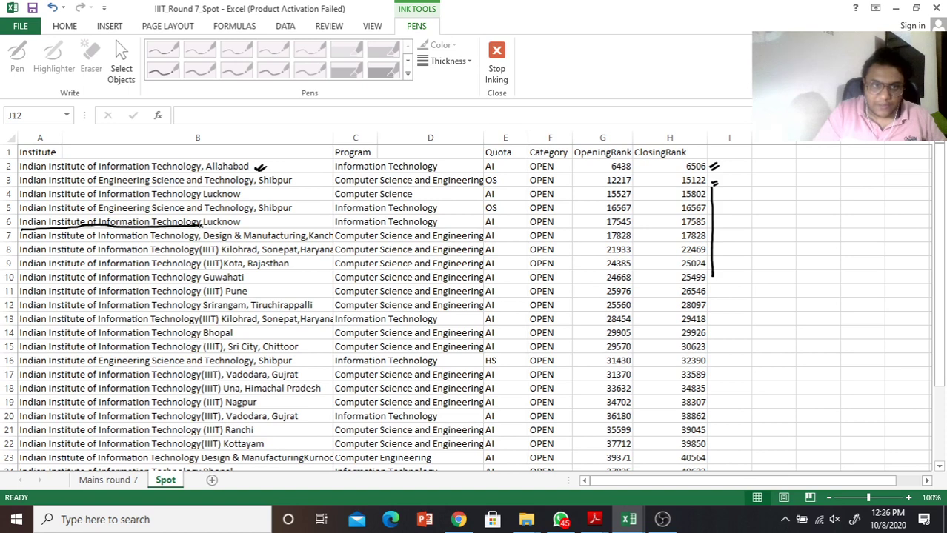
left_click_drag(202, 226, 519, 225)
left_click_drag(587, 230, 702, 226)
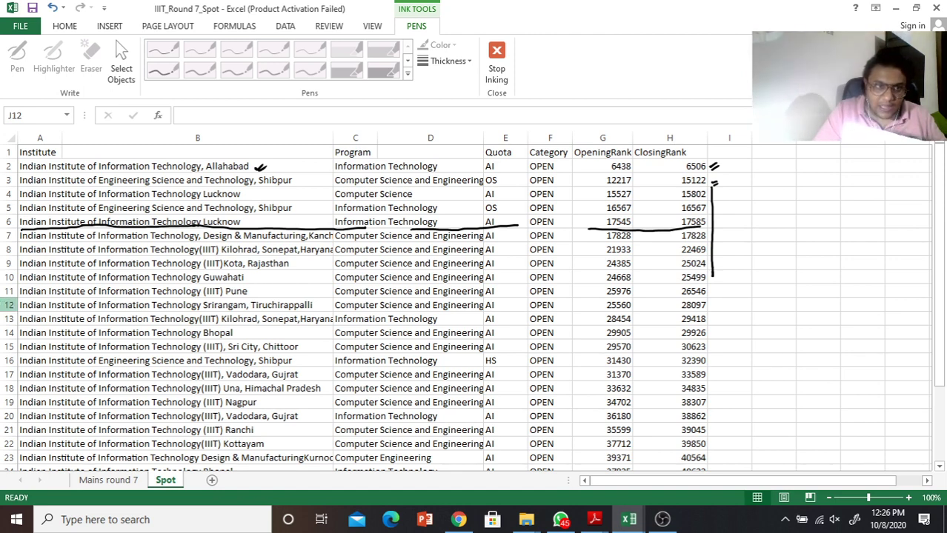
left_click_drag(21, 293, 339, 301)
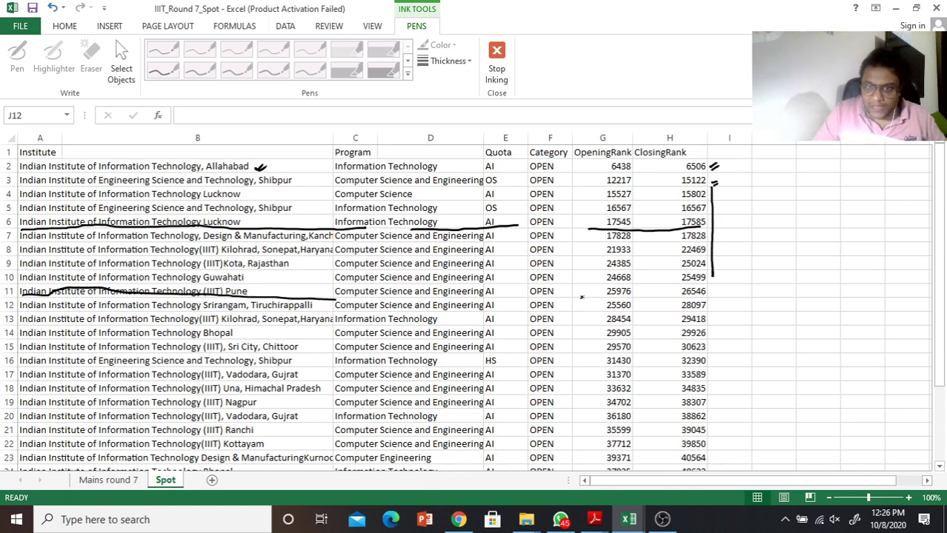
left_click_drag(558, 298, 708, 298)
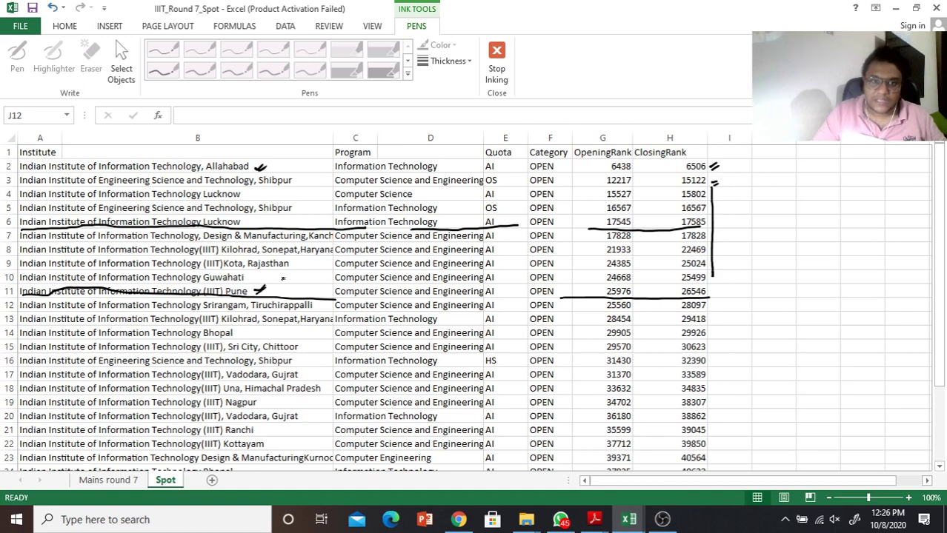
left_click_drag(303, 259, 311, 253)
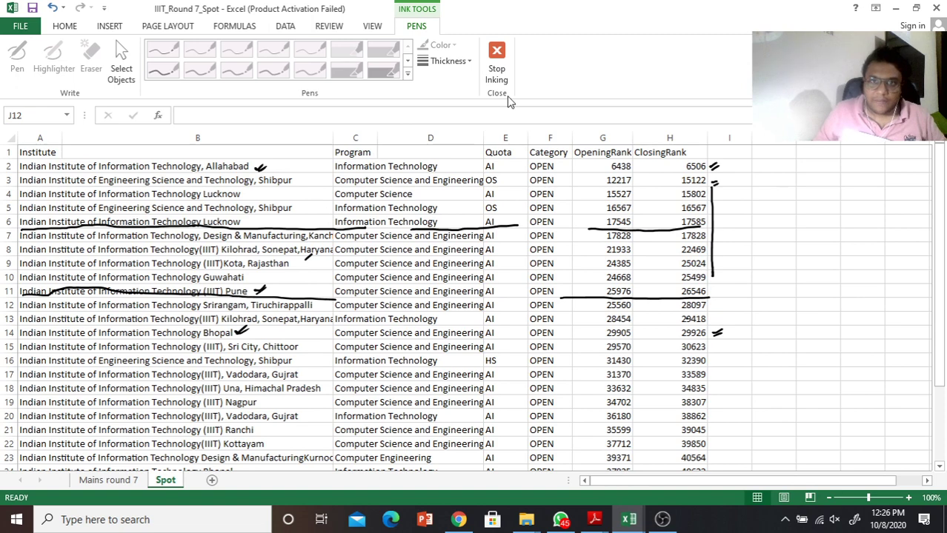
Fill the Vadodara row 17 (A17:H17) with yellow.
left_click(496, 61)
scroll(529, 218, "down", 3)
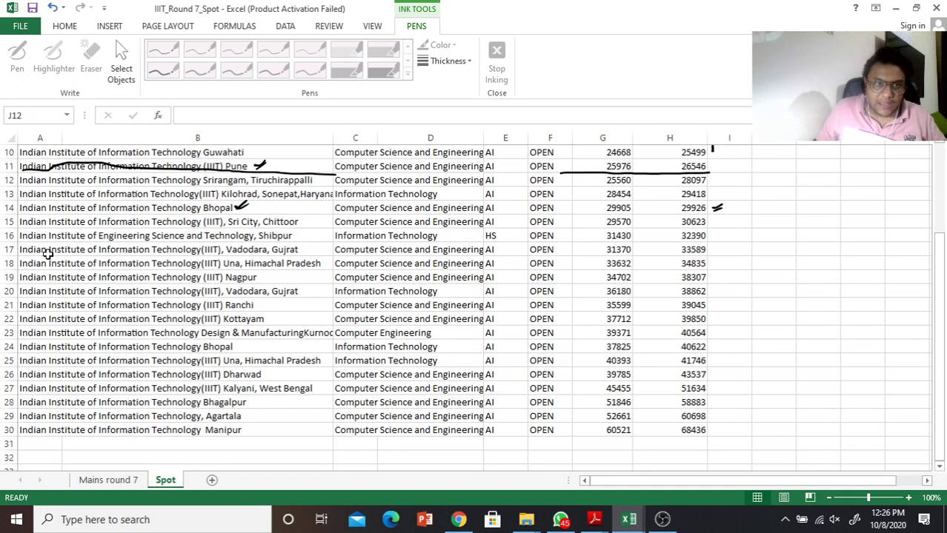
mouse_move(47, 253)
left_mouse_down()
mouse_move(675, 318)
mouse_move(693, 250)
left_mouse_up()
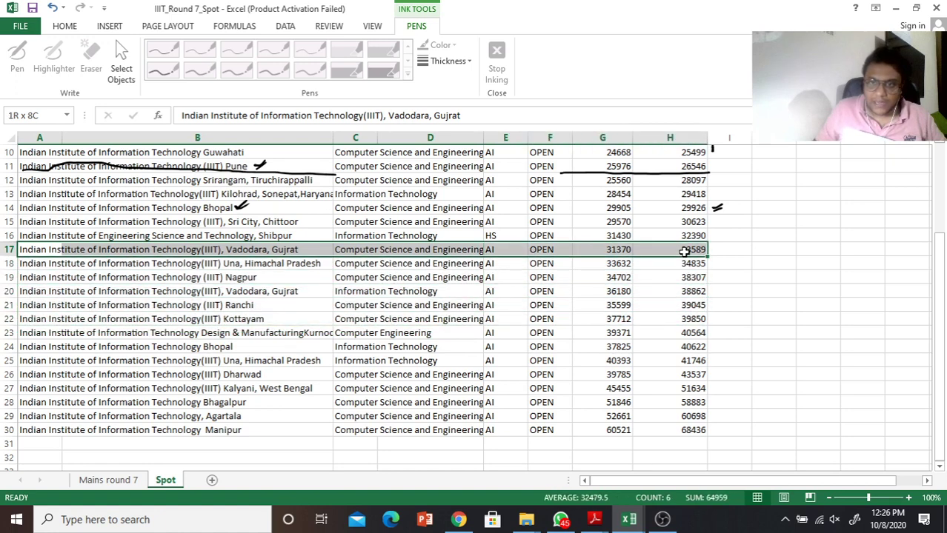
left_click(58, 26)
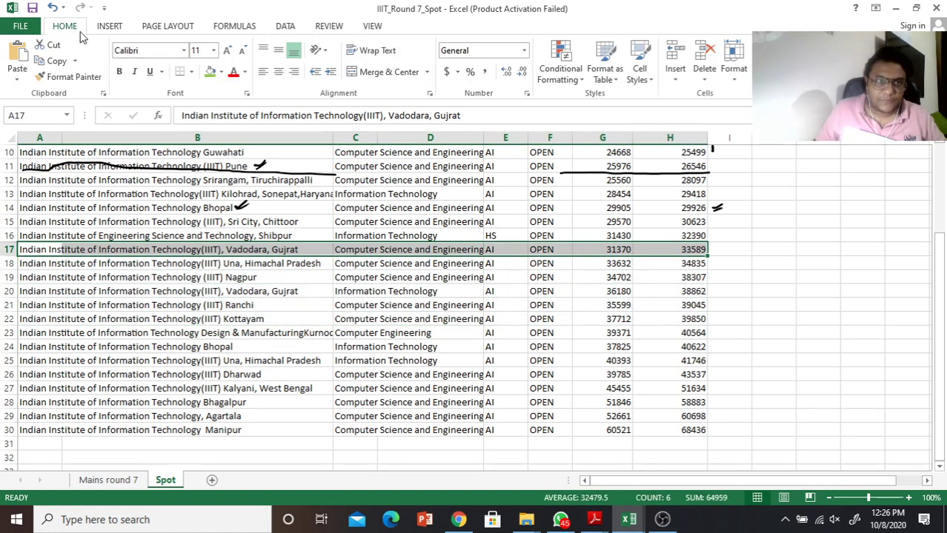
left_click(221, 71)
left_click(247, 185)
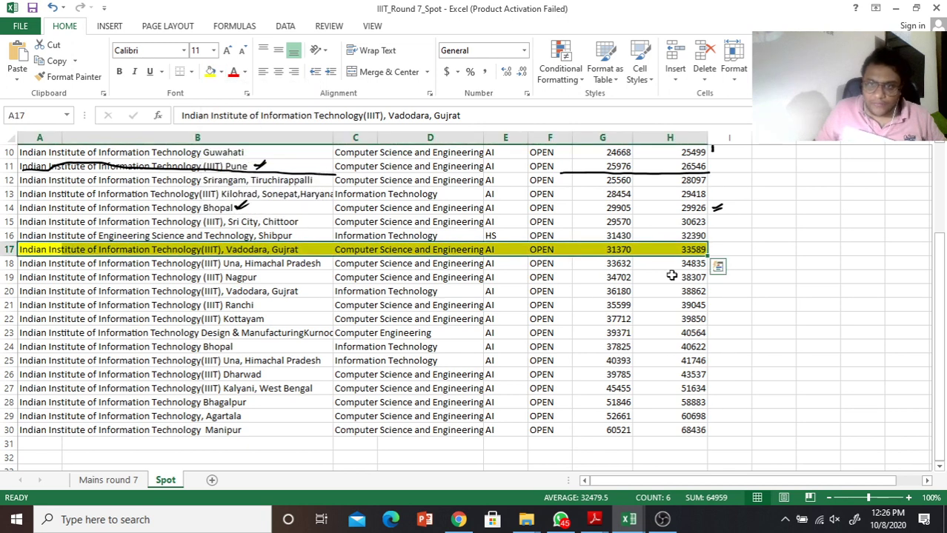
left_click(720, 277)
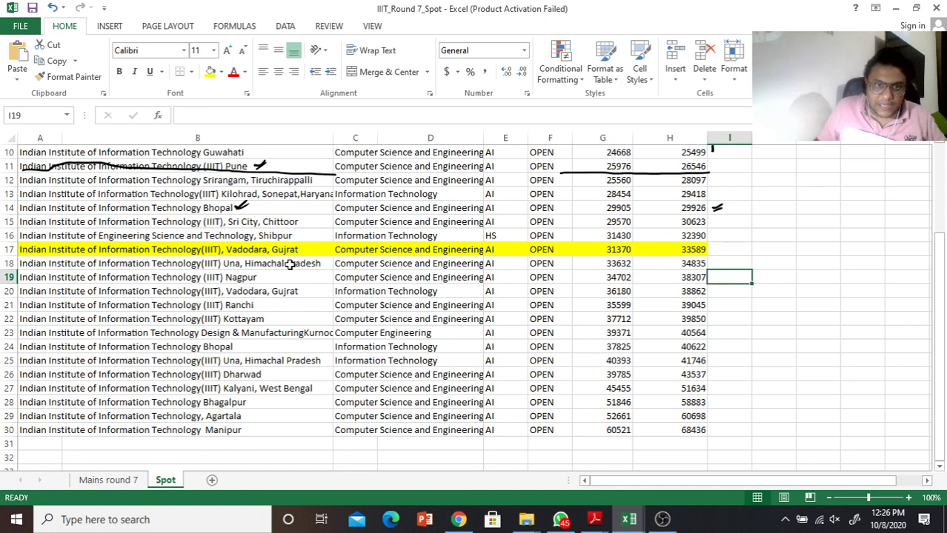
Fill the second Vadodara row, A20:H20, with yellow.
left_click(281, 295)
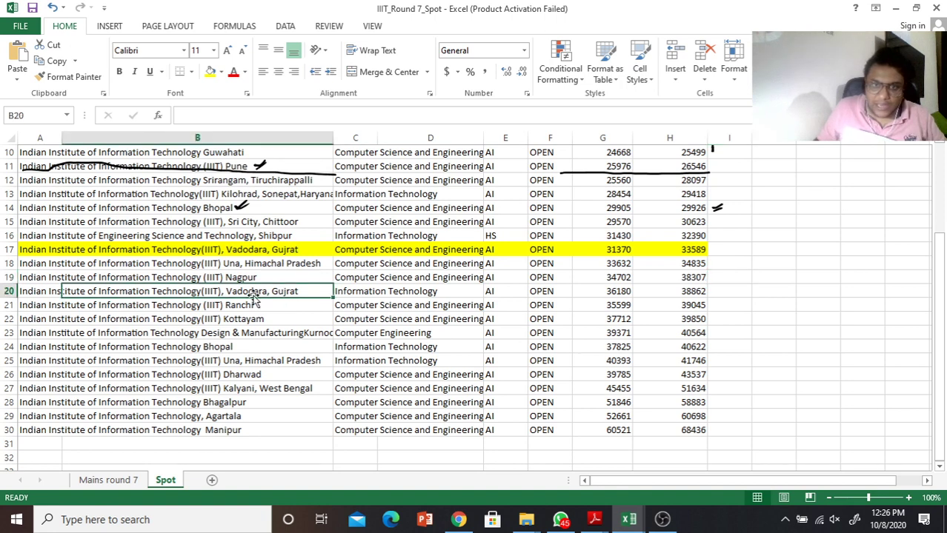
left_click(79, 296)
left_click_drag(79, 297, 692, 293)
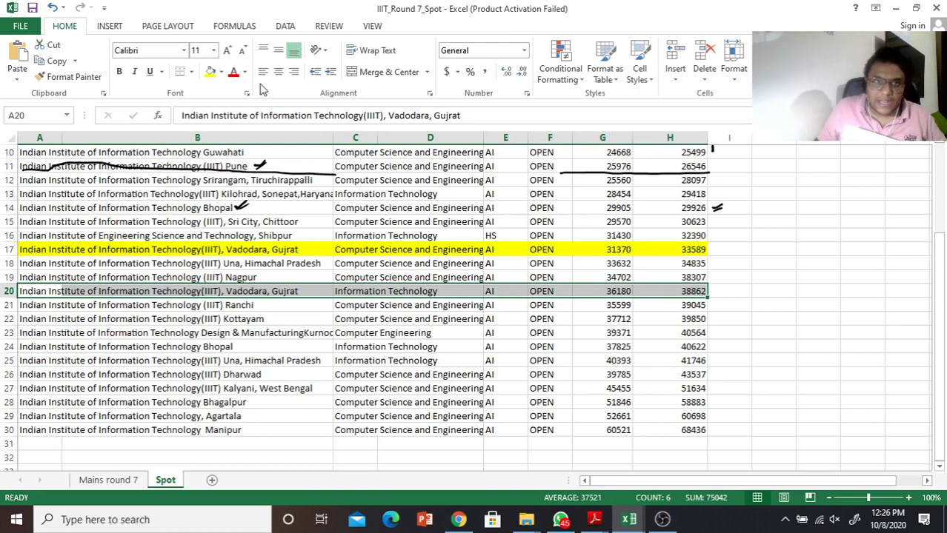
left_click(211, 72)
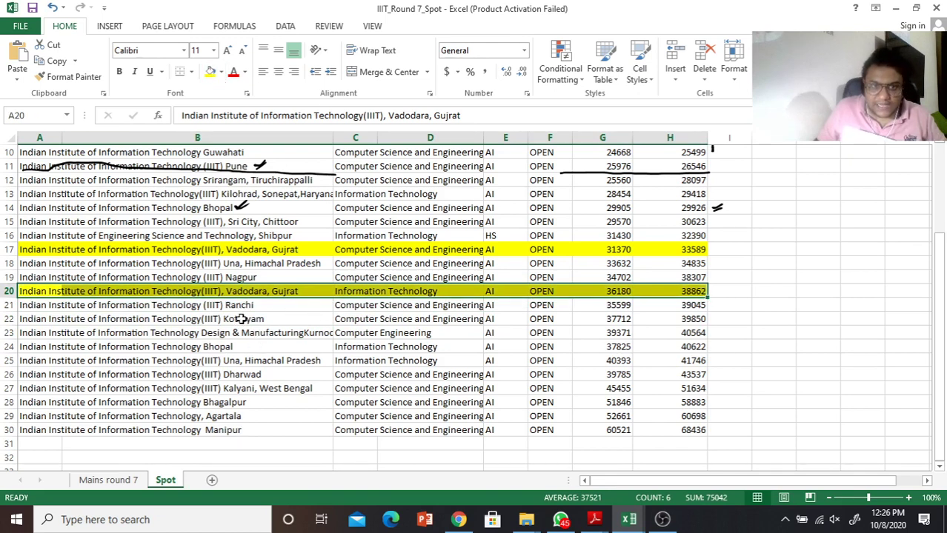
left_click(793, 296)
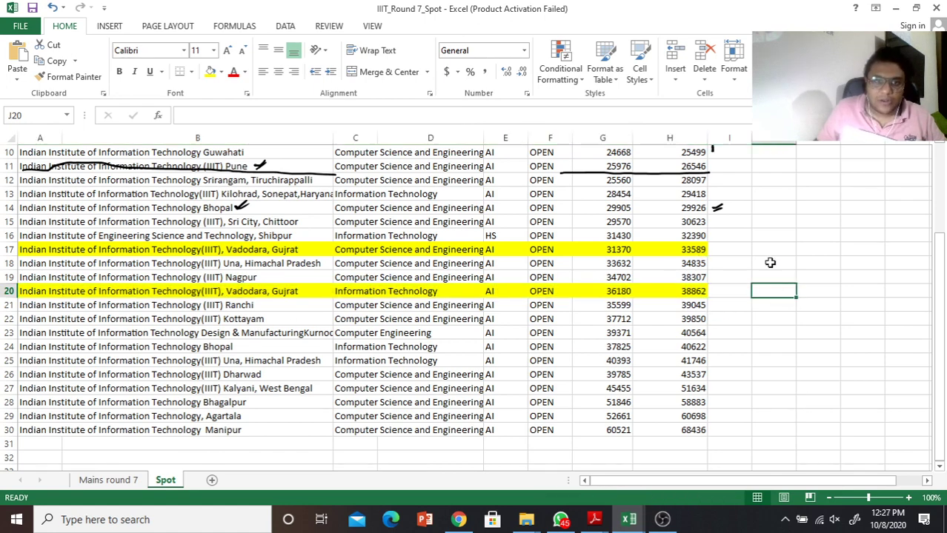
Scroll back to the top of the Spot sheet and switch to OBS Studio.
scroll(771, 250, "up", 1)
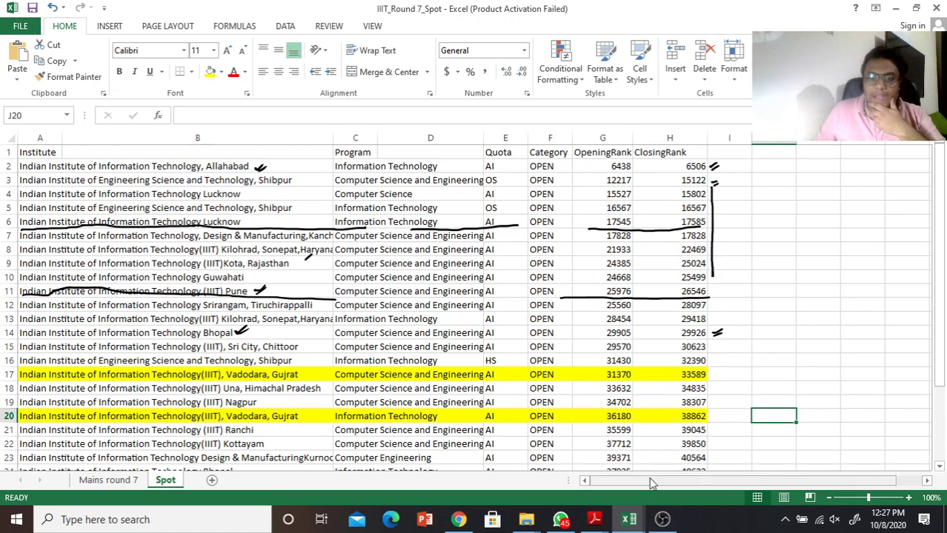
left_click(664, 520)
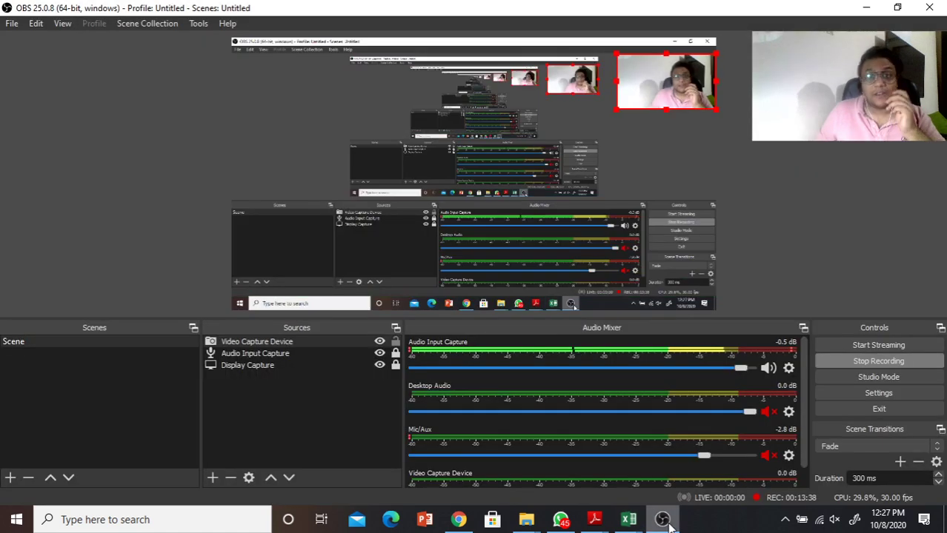